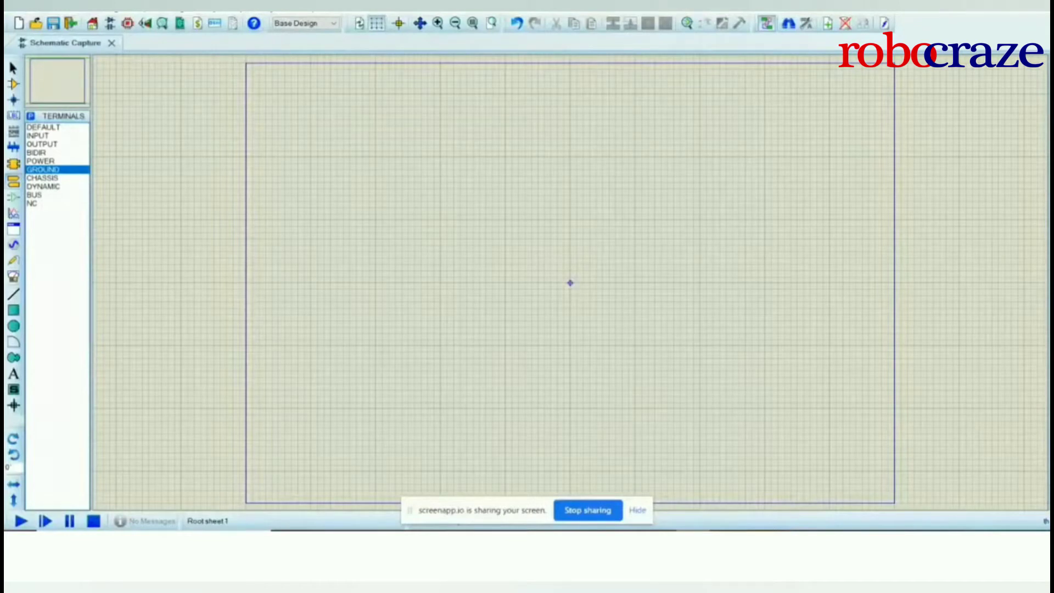
Look at the reference Arduino LED schematic in the other window.
key(alt+Tab)
Place an Arduino Uno R3, resistor R1 and yellow LED D1 on the sheet.
click(13, 84)
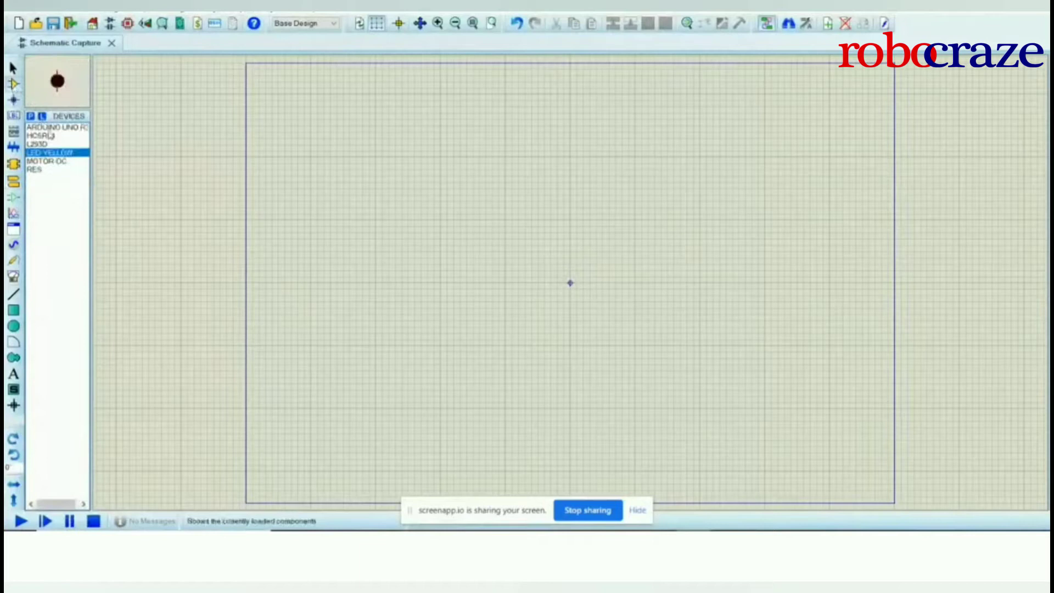
click(49, 127)
click(472, 214)
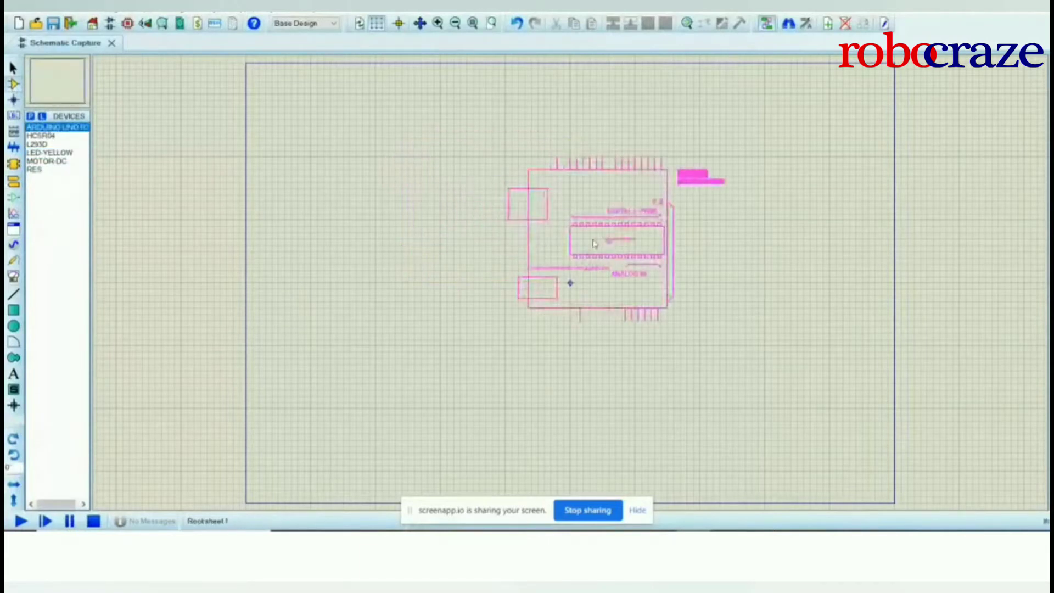
click(524, 242)
click(34, 171)
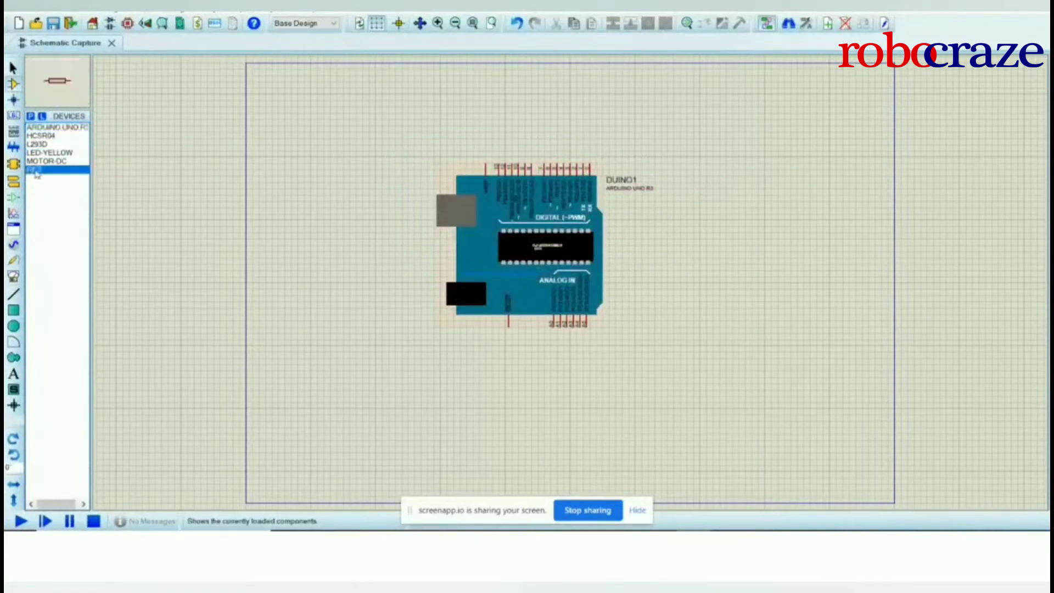
click(702, 151)
click(702, 144)
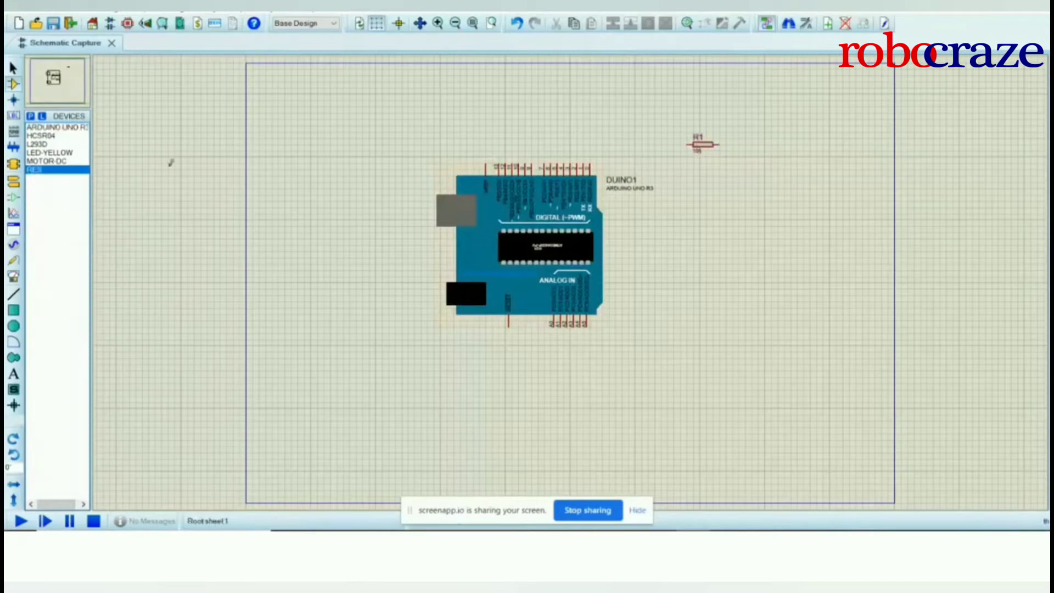
click(69, 153)
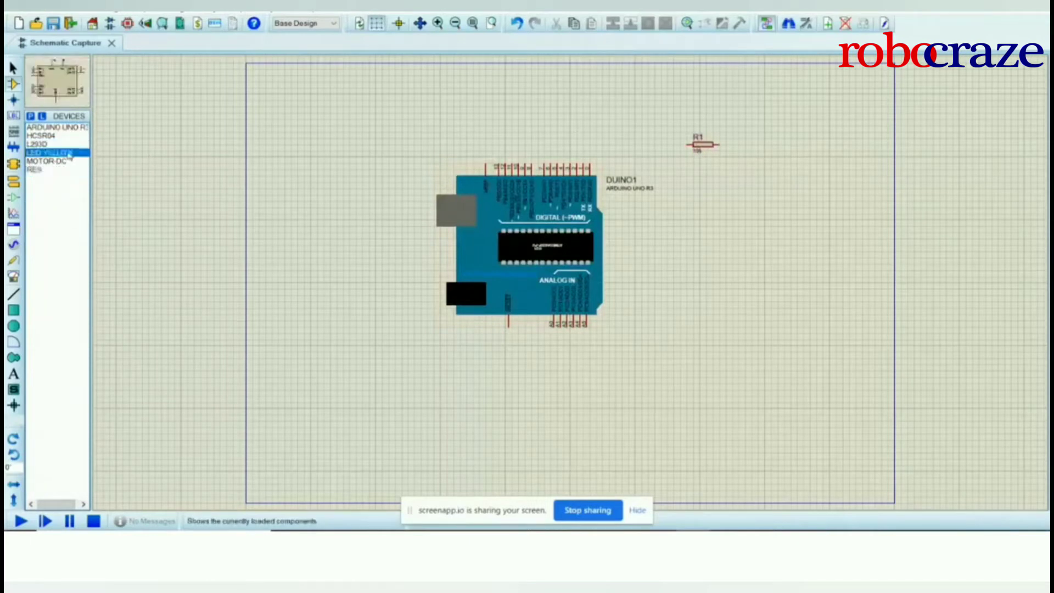
click(767, 245)
click(732, 220)
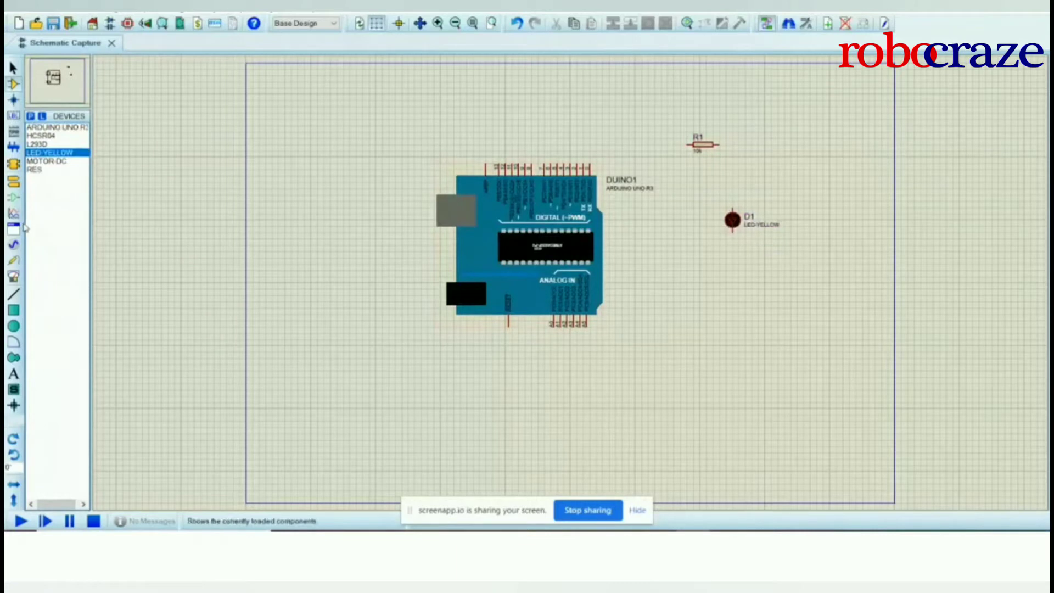
Ground LED D1 and wire it through R1 to Arduino pin 13.
click(13, 181)
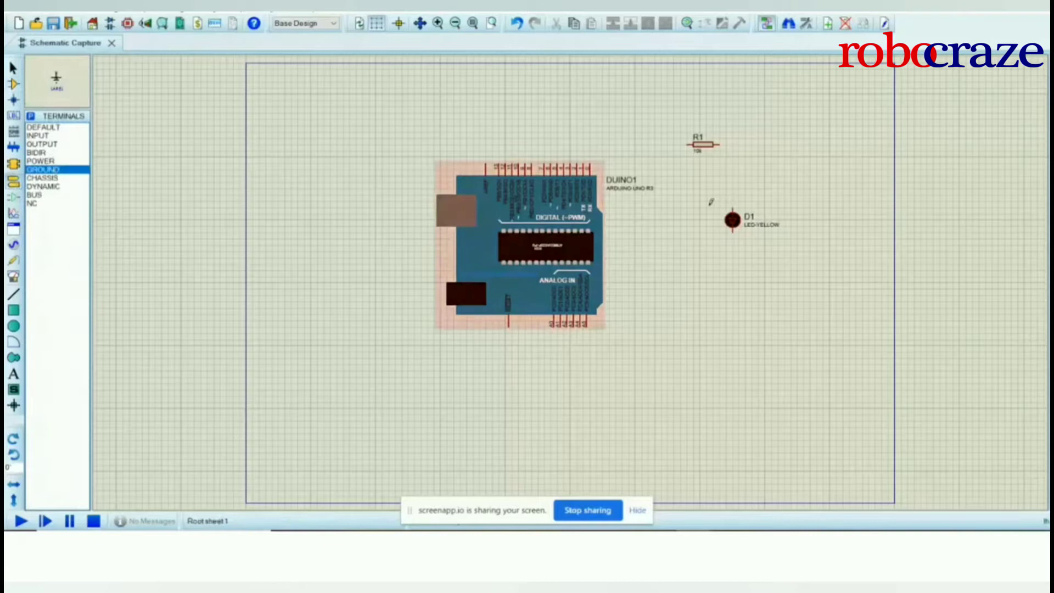
click(732, 250)
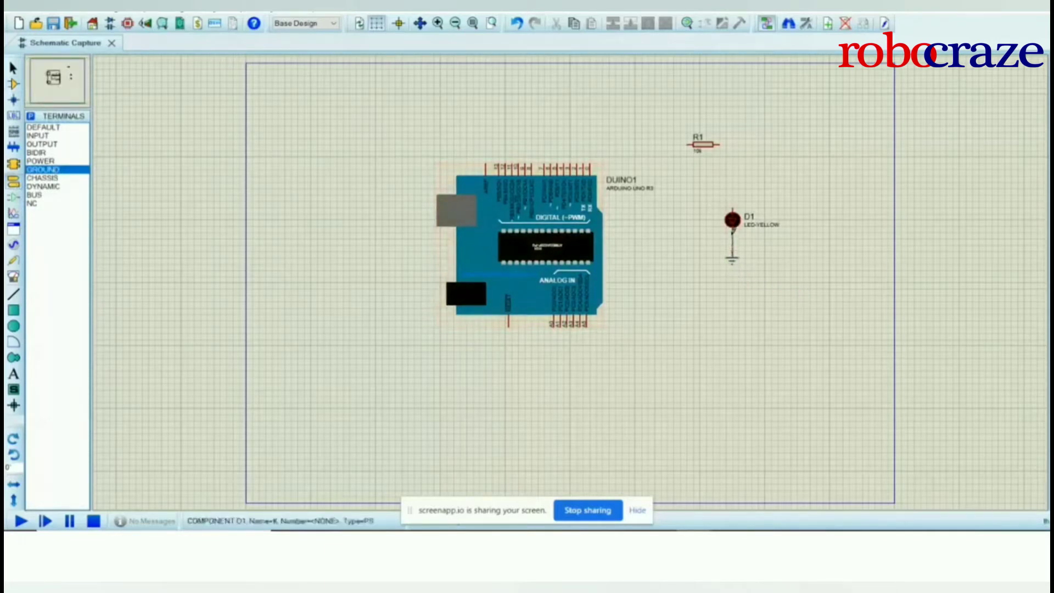
click(724, 144)
click(735, 204)
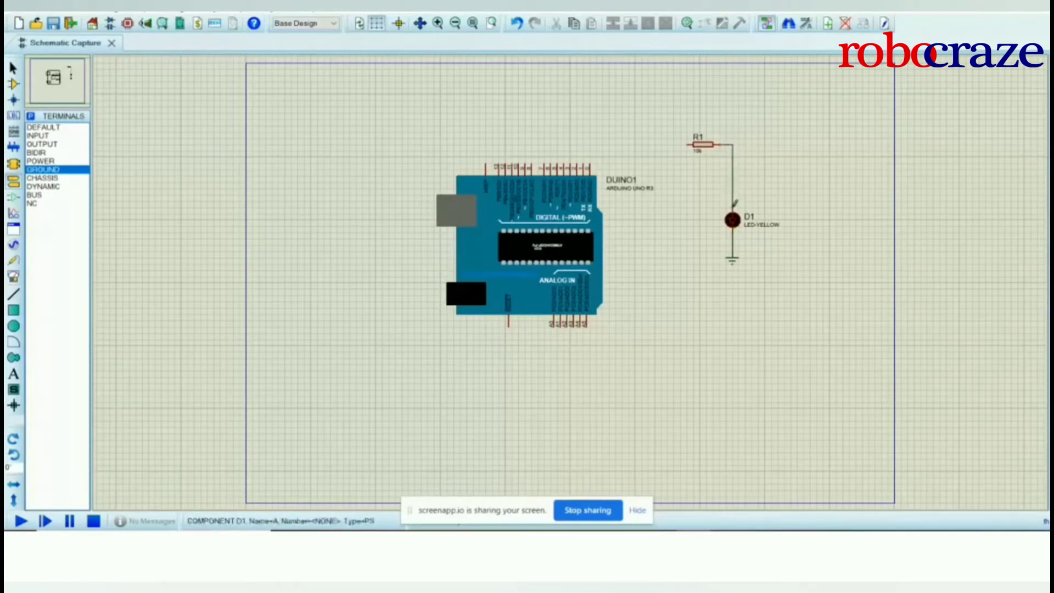
click(687, 143)
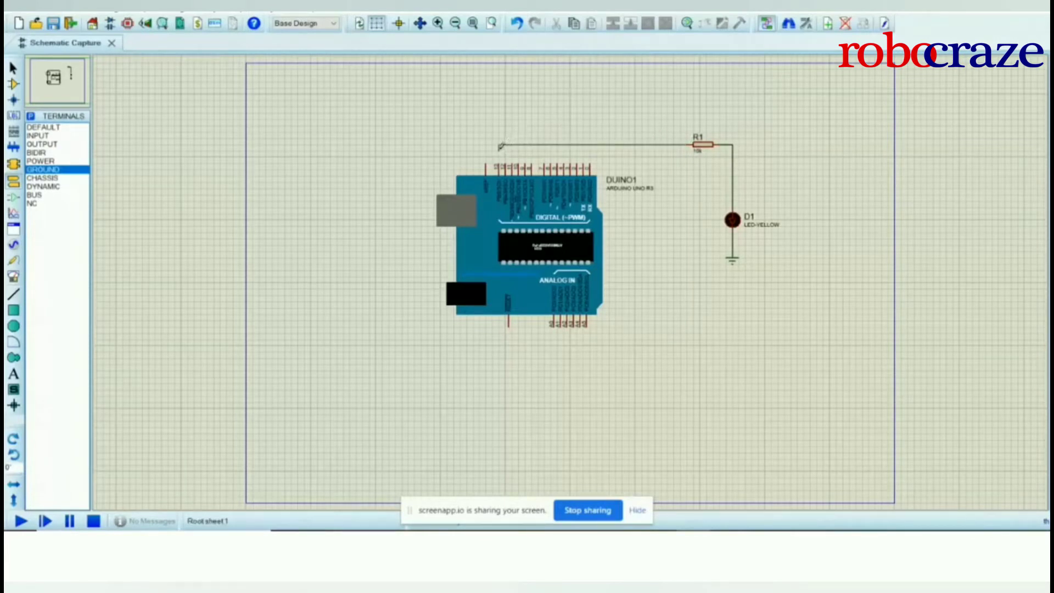
click(500, 159)
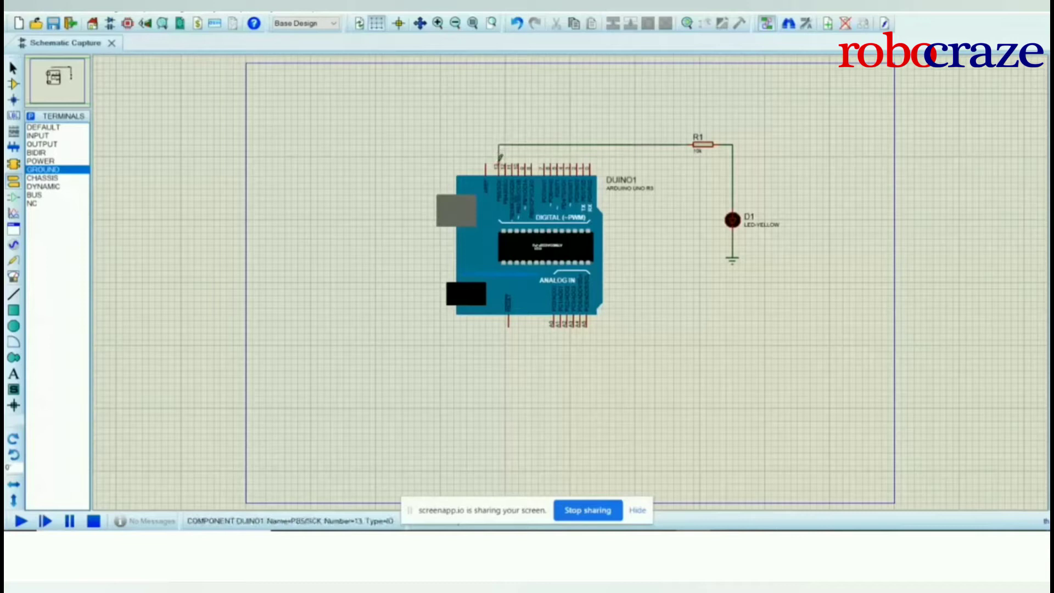
Change resistor R1's resistance from 10k to 220.
right_click(704, 152)
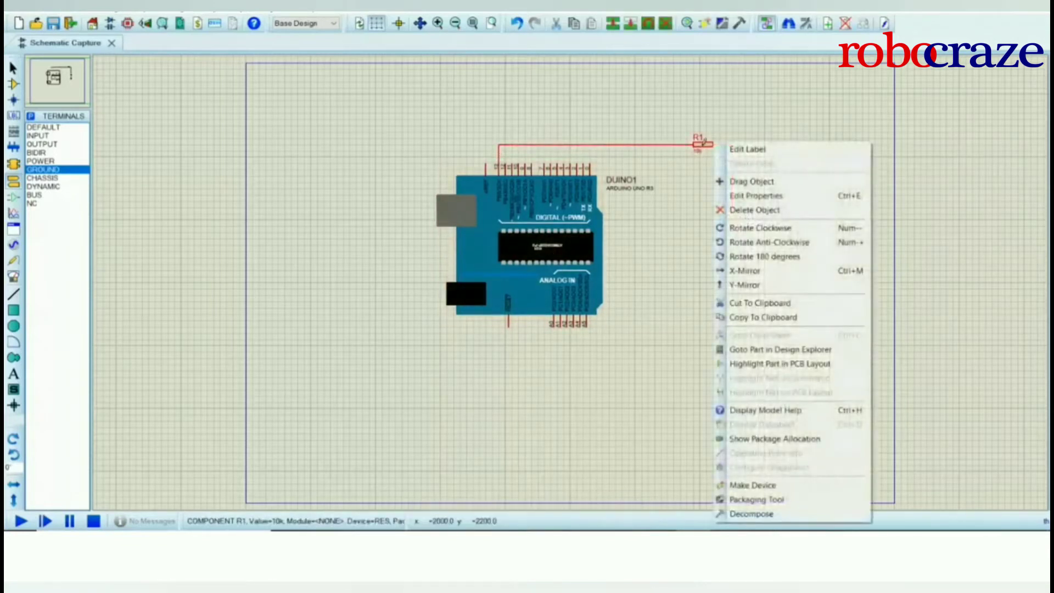
click(740, 196)
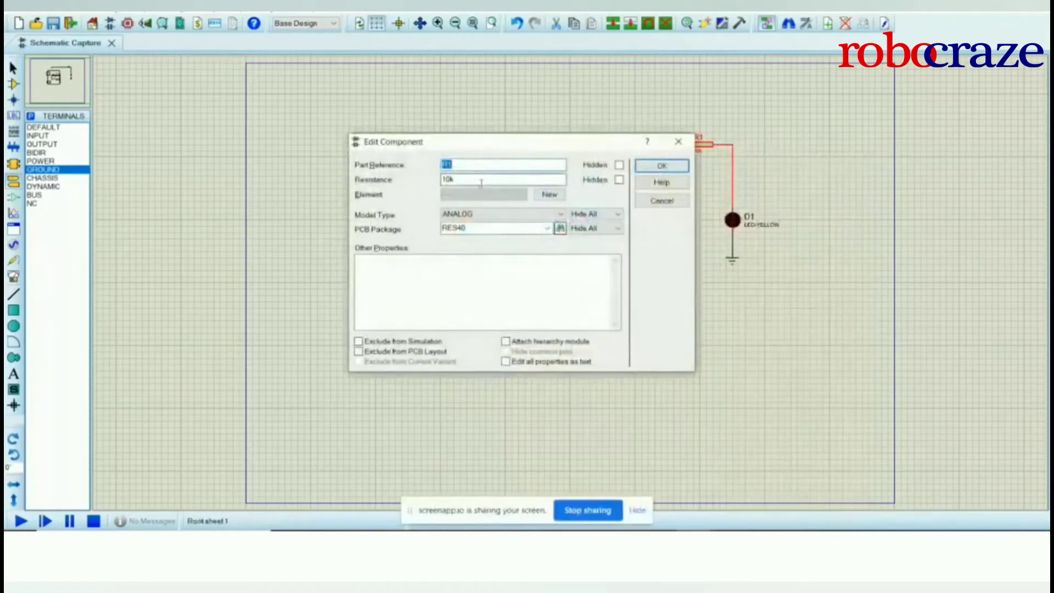
double_click(482, 184)
text(220)
key(Return)
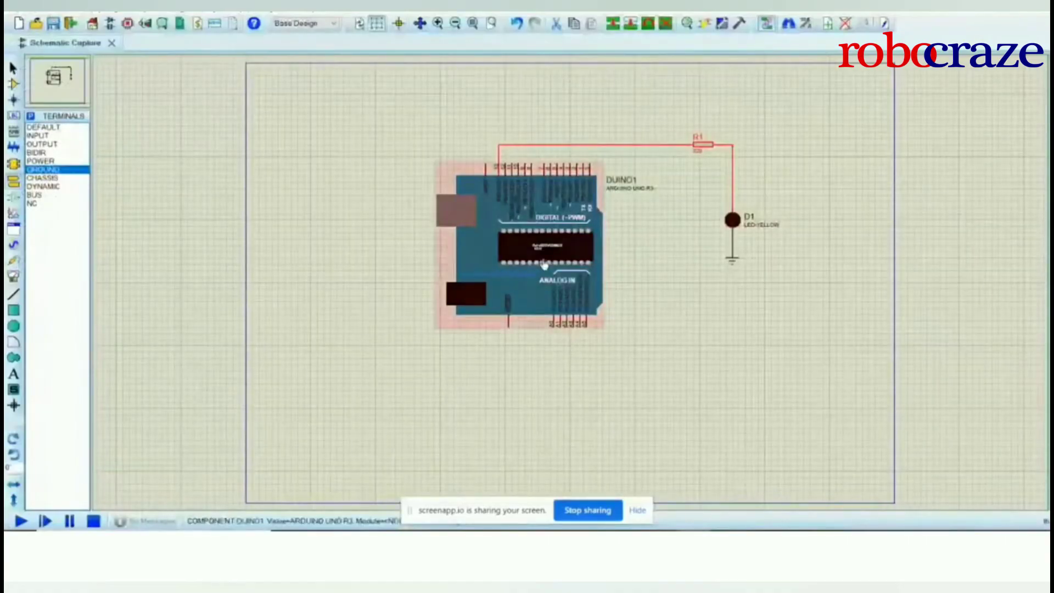
Set the Arduino's Program File to the compiled LED.ino.hex path.
right_click(541, 245)
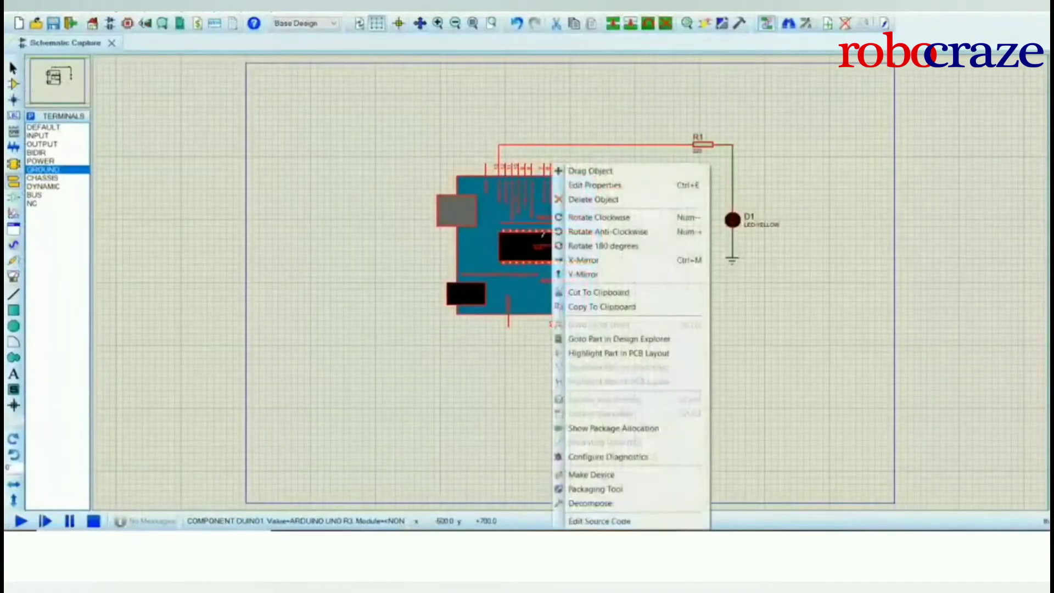
click(583, 186)
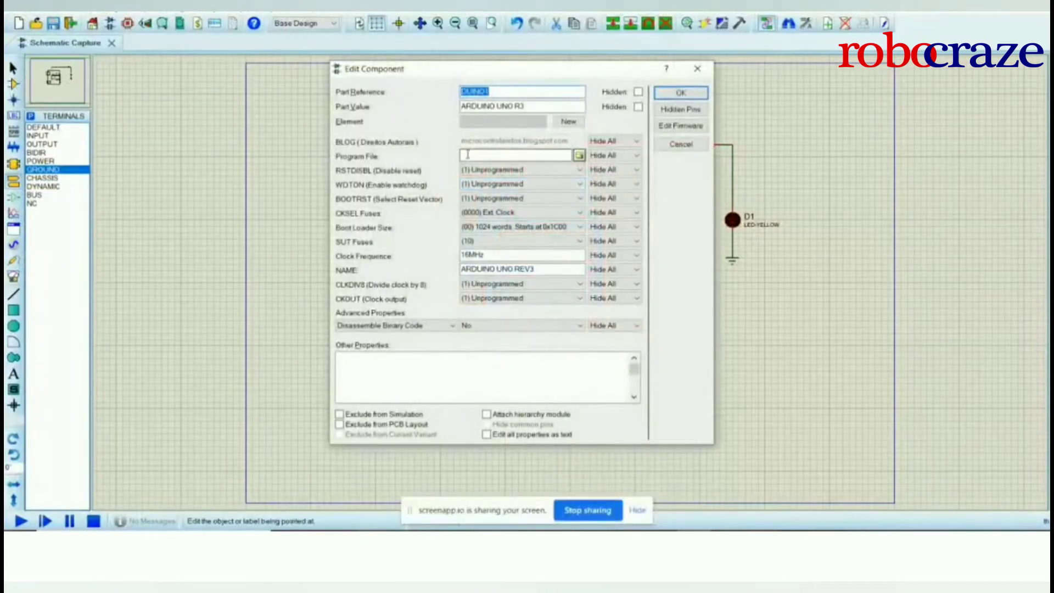
click(467, 154)
key(ctrl+v)
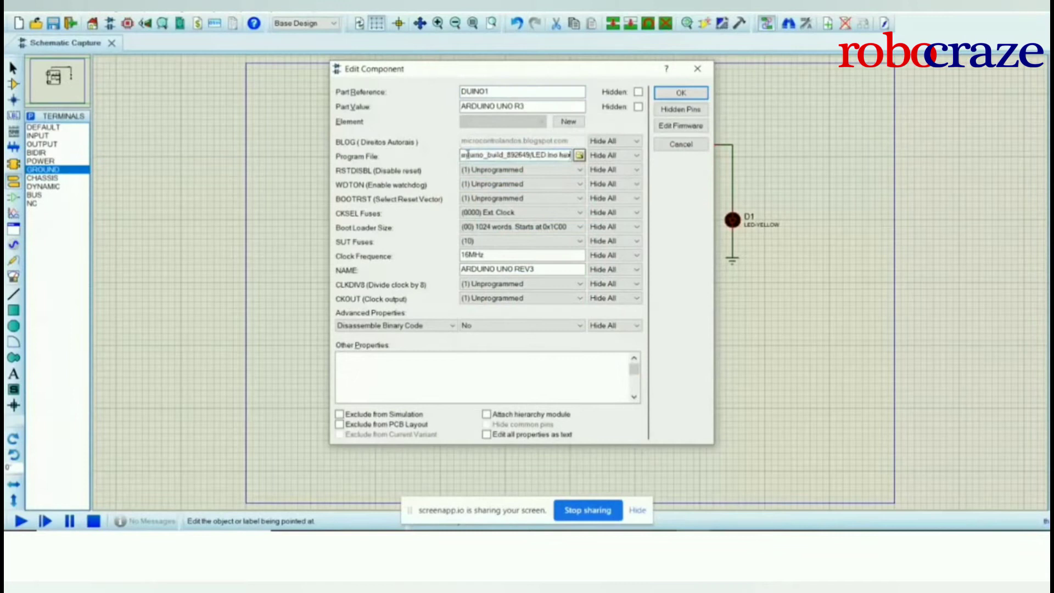
click(663, 93)
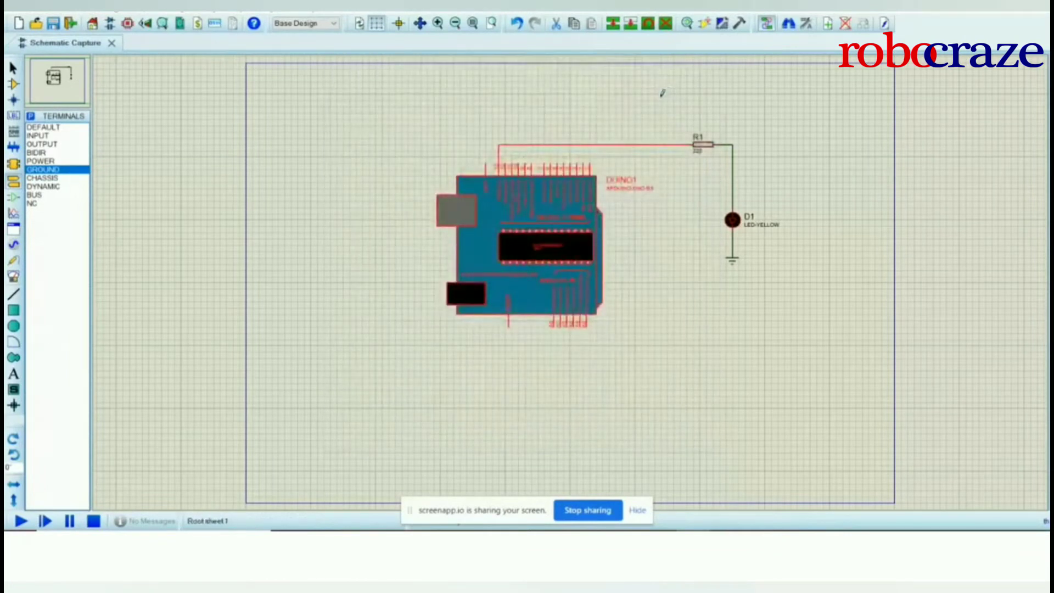
Run the simulation of the LED circuit.
click(16, 523)
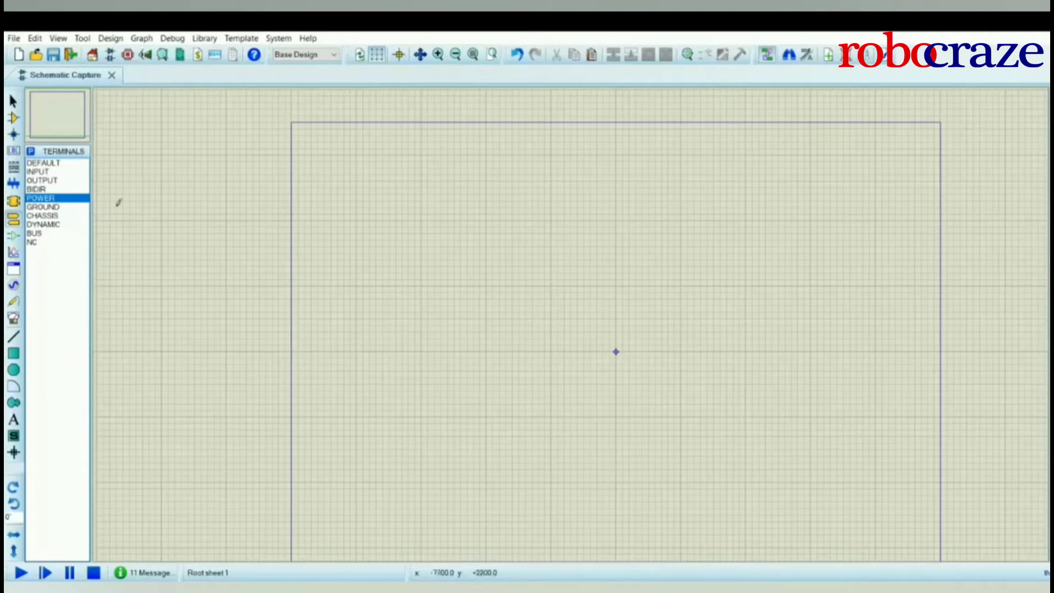
Place an Arduino Uno R3 board near the sheet centre.
click(15, 119)
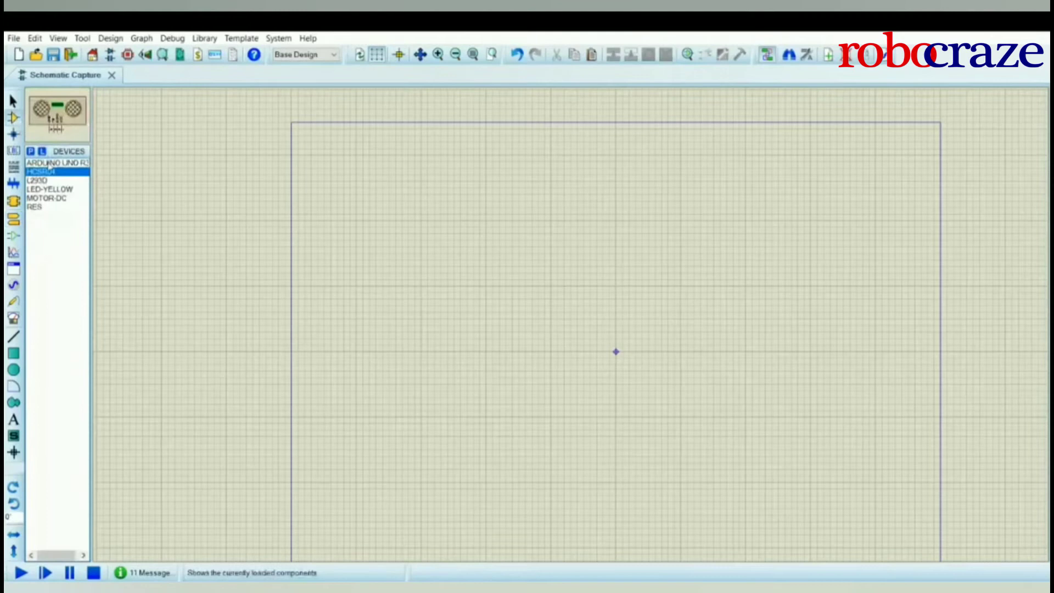
click(50, 163)
click(618, 351)
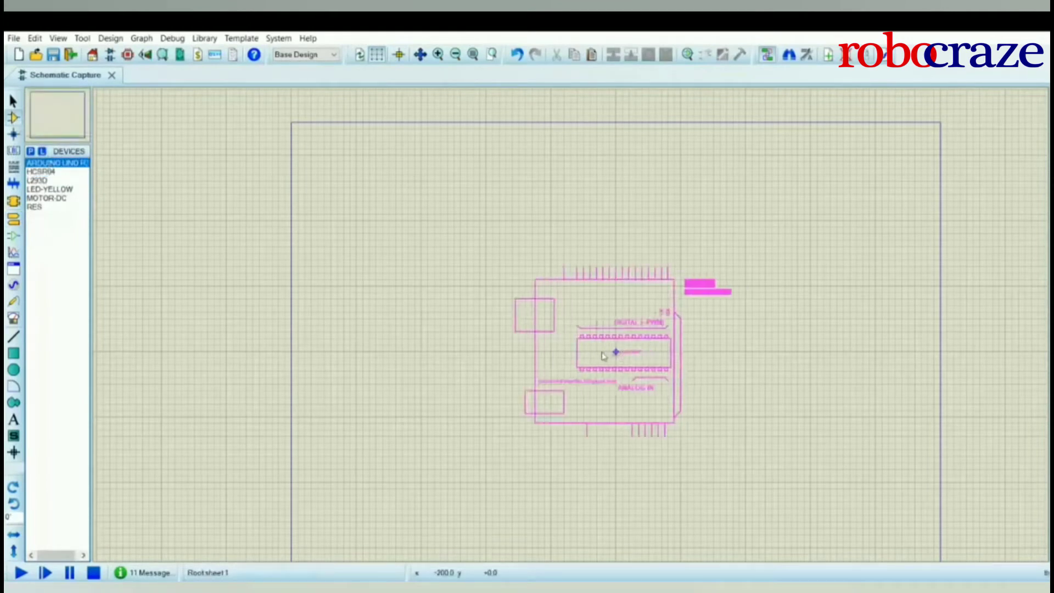
click(603, 358)
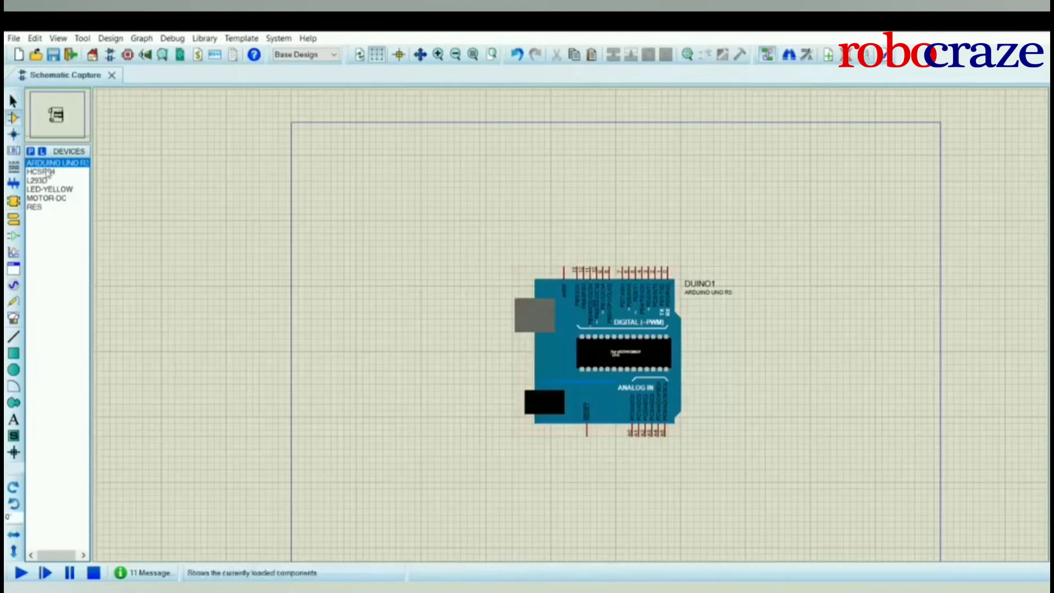
Place HC-SR04 sensor U1 above and left of the Arduino.
click(48, 173)
click(397, 184)
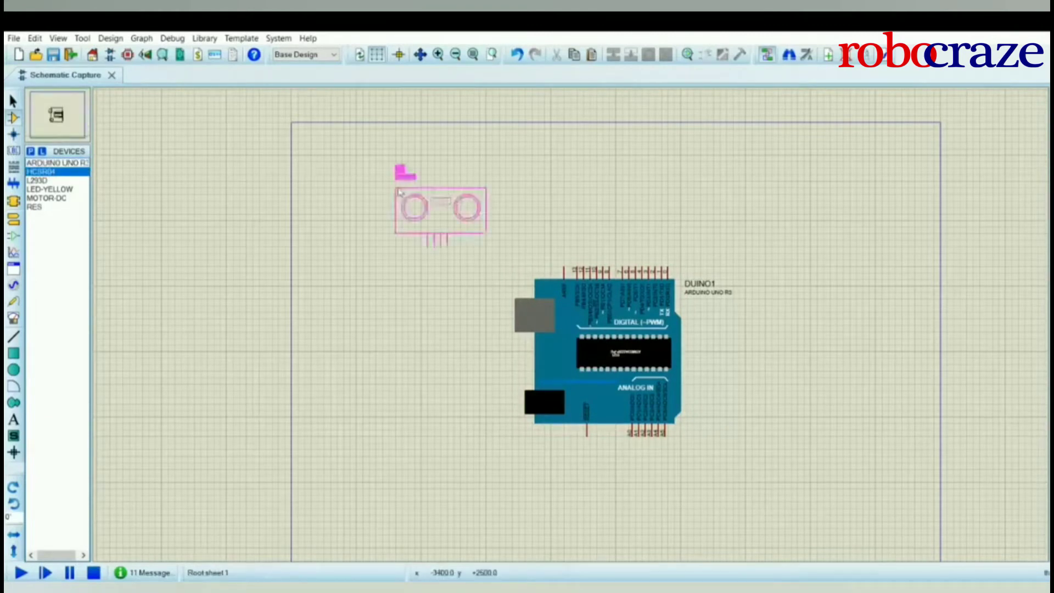
click(361, 187)
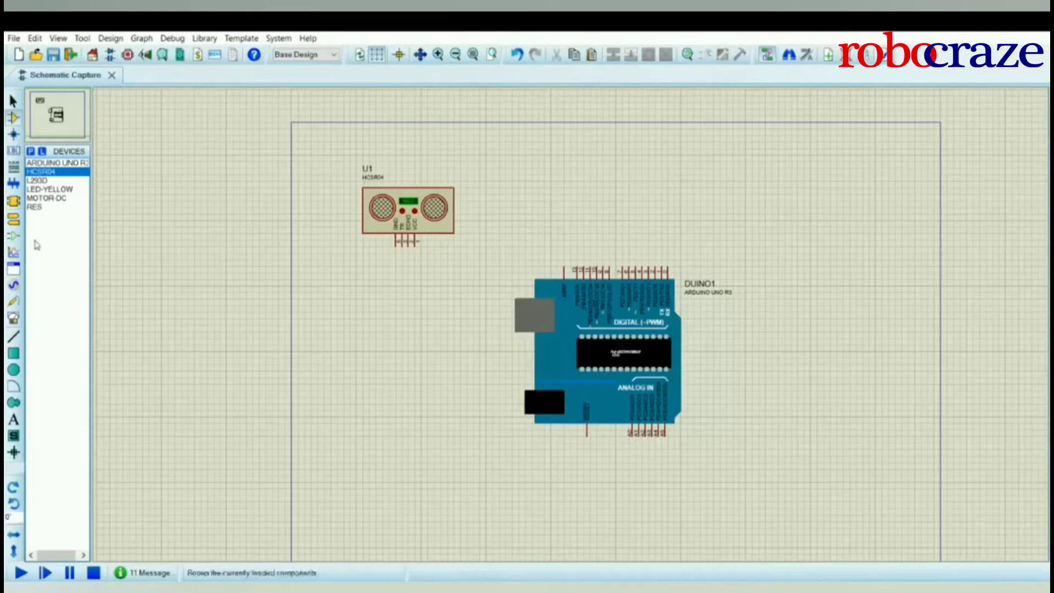
Add ground and power terminals to sensor U1 and wire its GND and VCC pins.
click(17, 221)
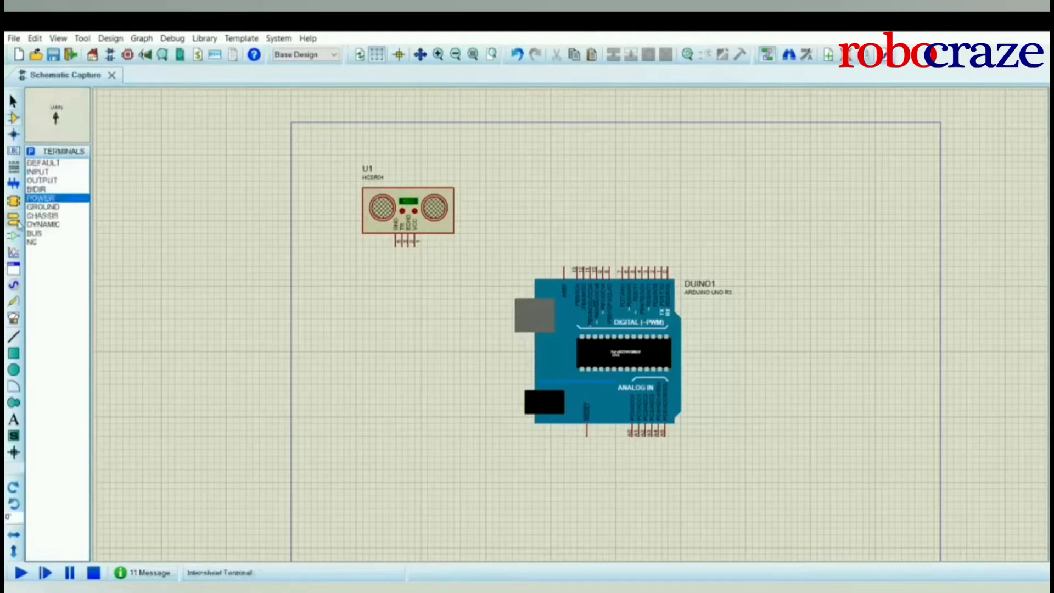
click(43, 207)
click(47, 200)
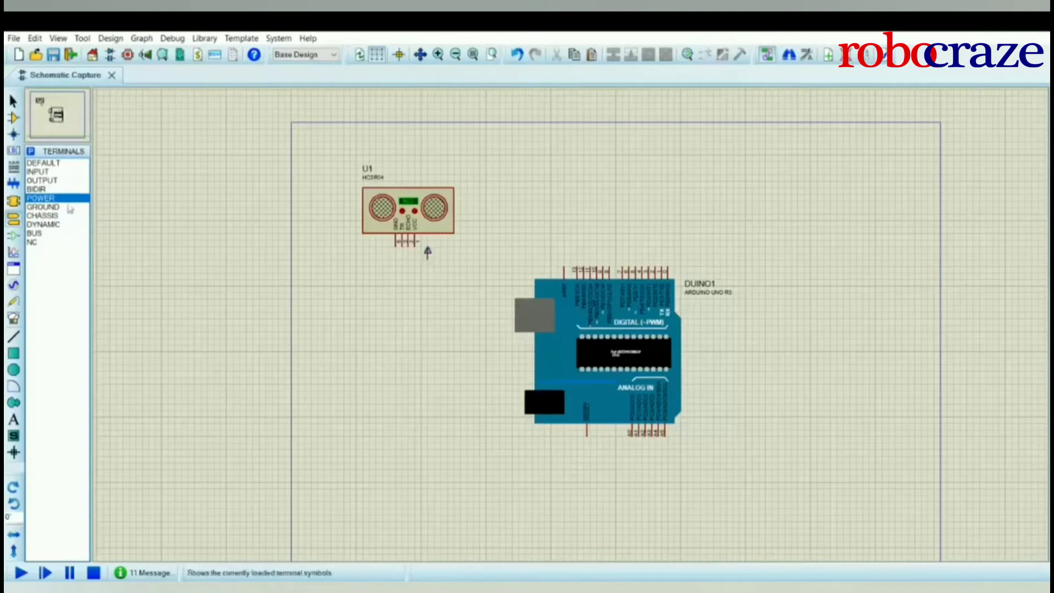
key(Down)
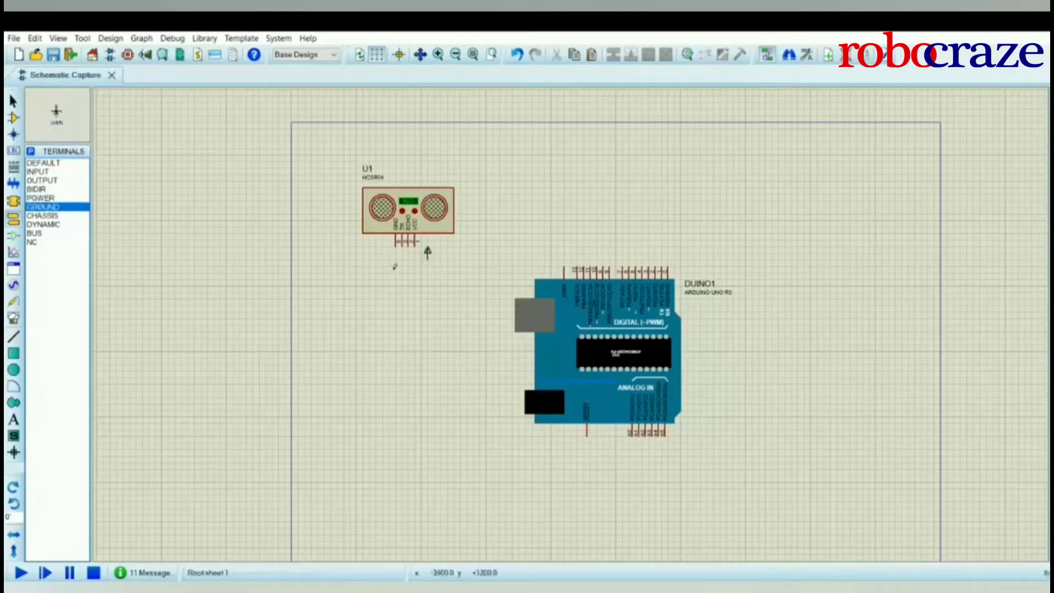
click(396, 263)
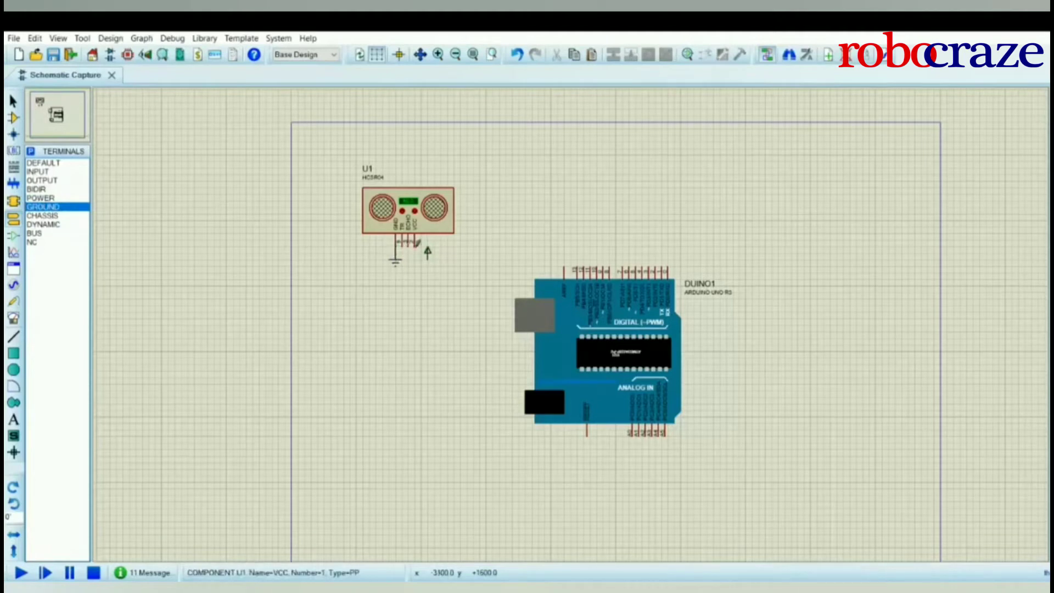
click(414, 244)
click(428, 257)
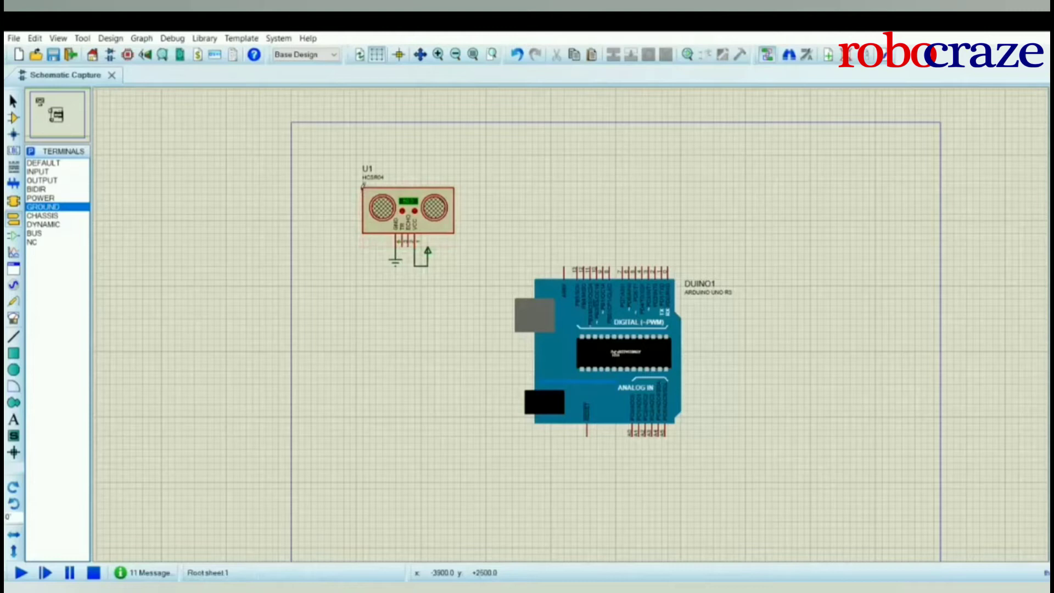
Copy U1 with its terminals and paste two copies as U2 and U3.
drag(343, 142, 474, 292)
right_click(446, 231)
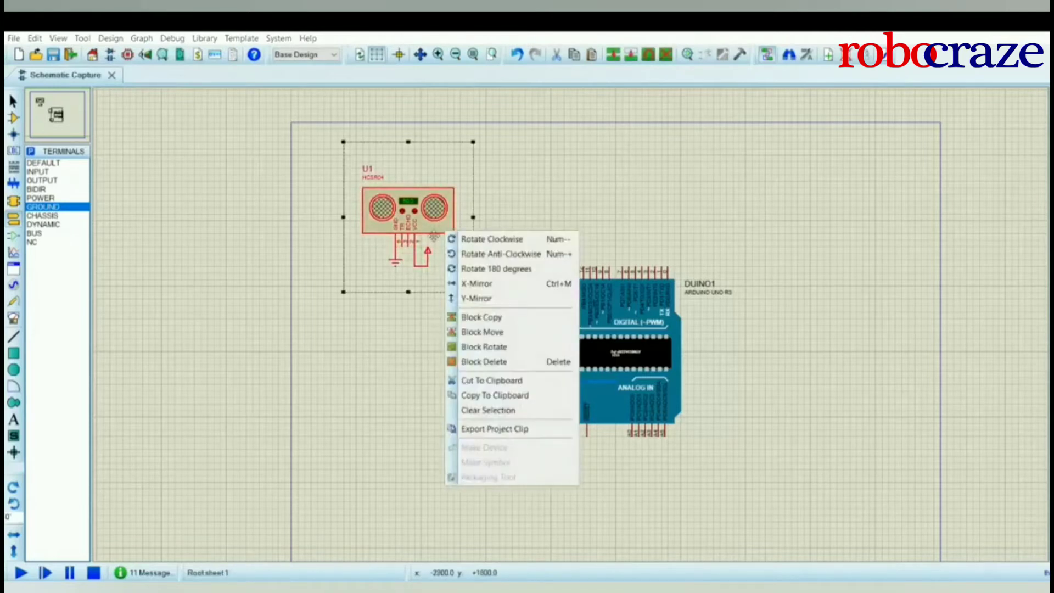
click(492, 397)
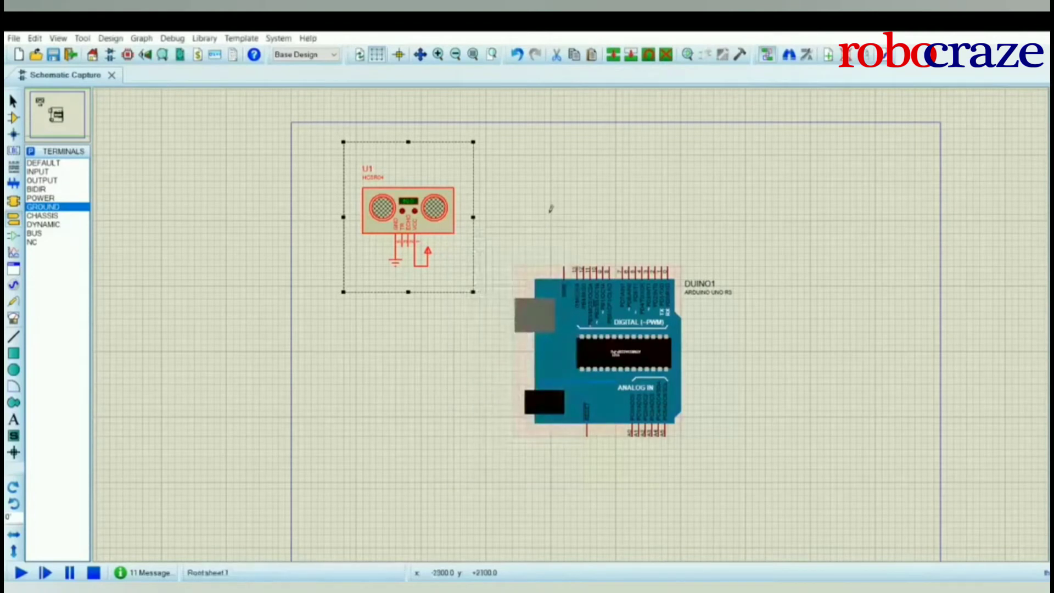
right_click(548, 184)
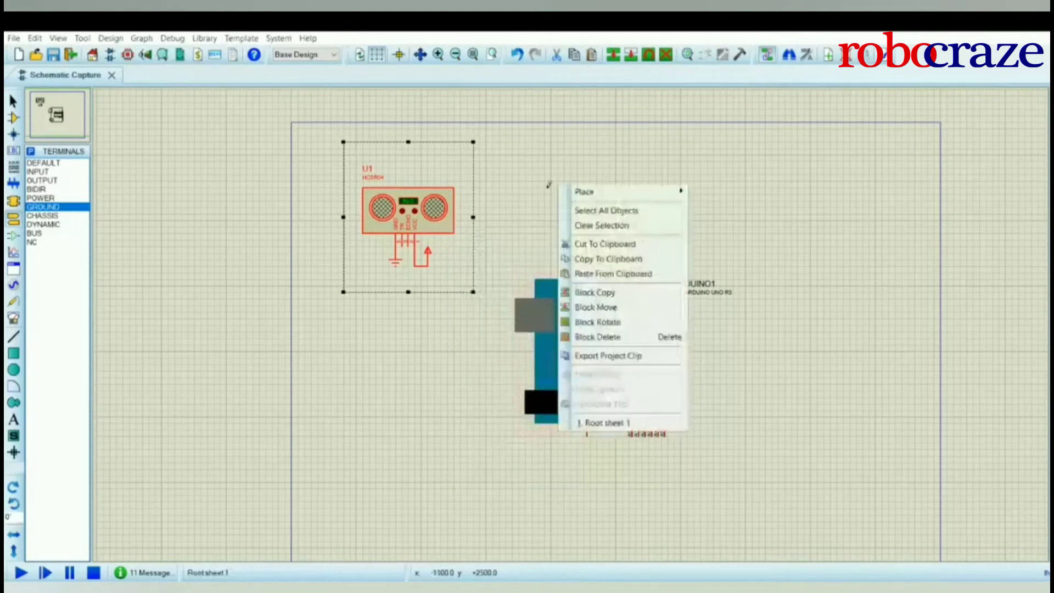
click(613, 273)
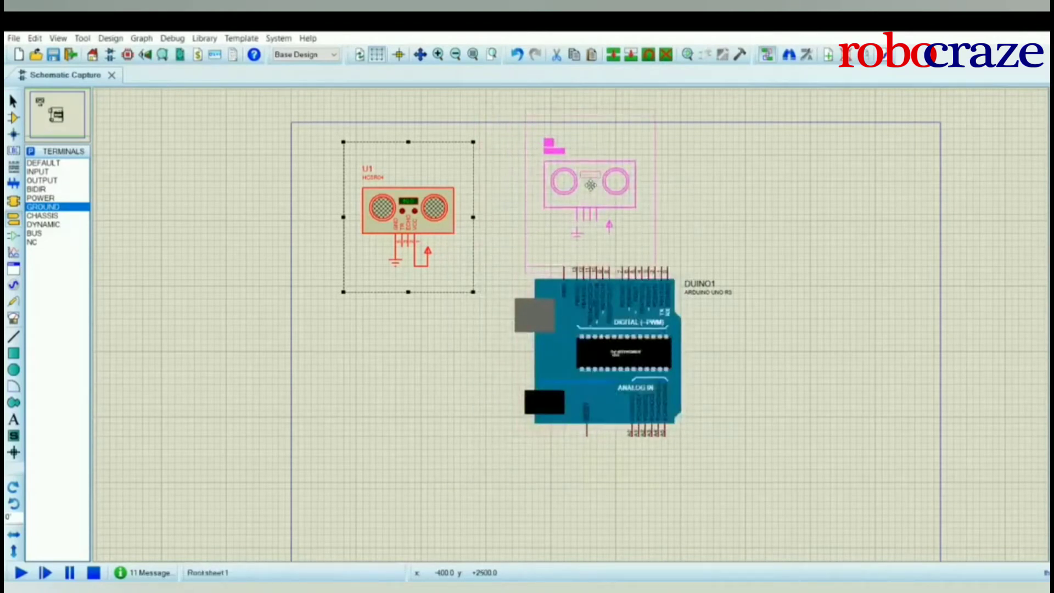
click(595, 190)
right_click(811, 170)
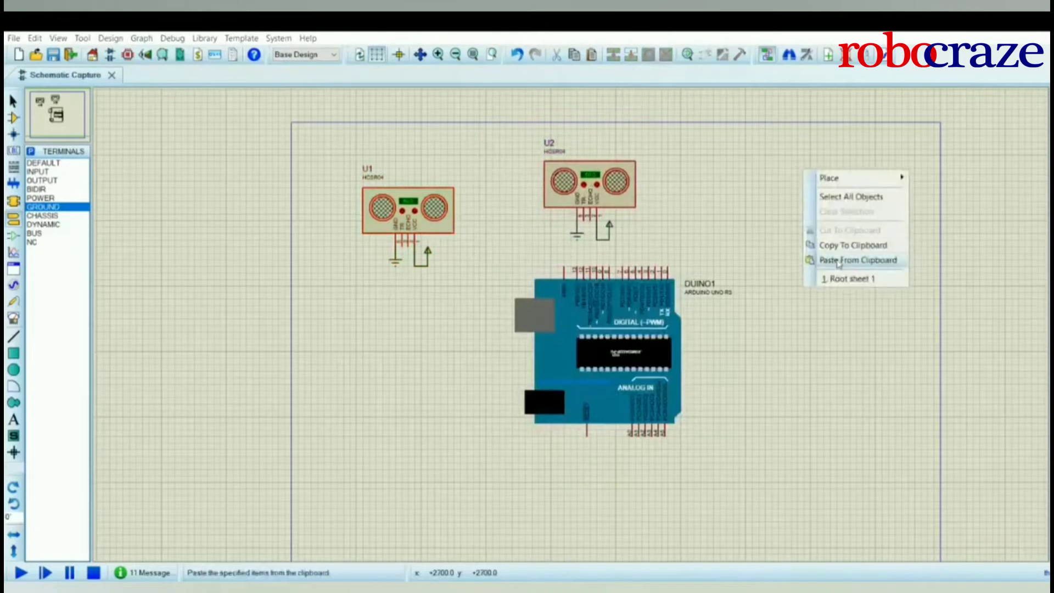
click(836, 260)
click(787, 190)
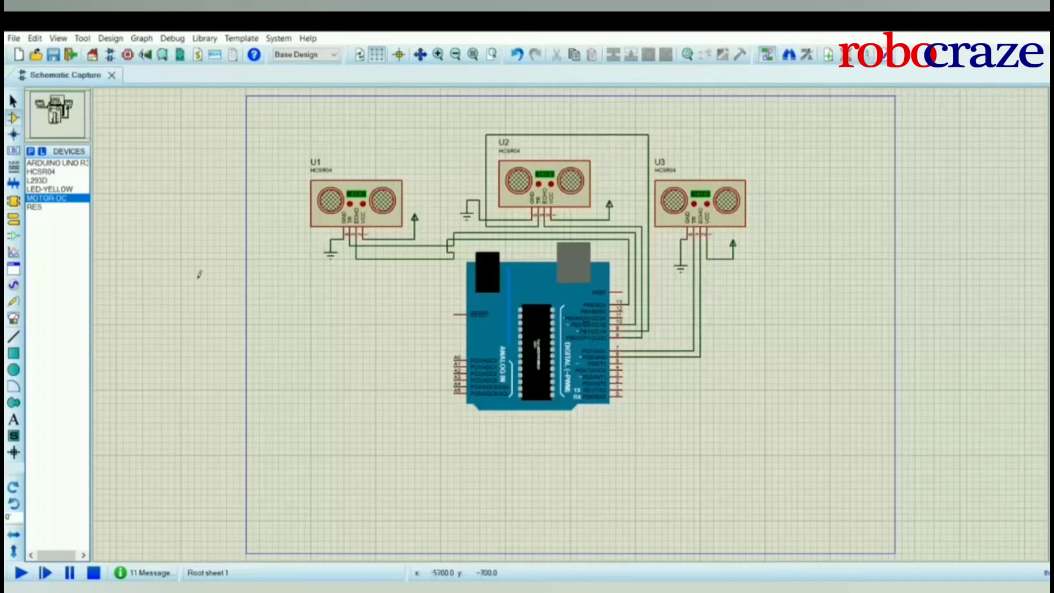
Place L293D driver U4 below the Arduino and rotate it 180 degrees.
click(48, 182)
click(365, 412)
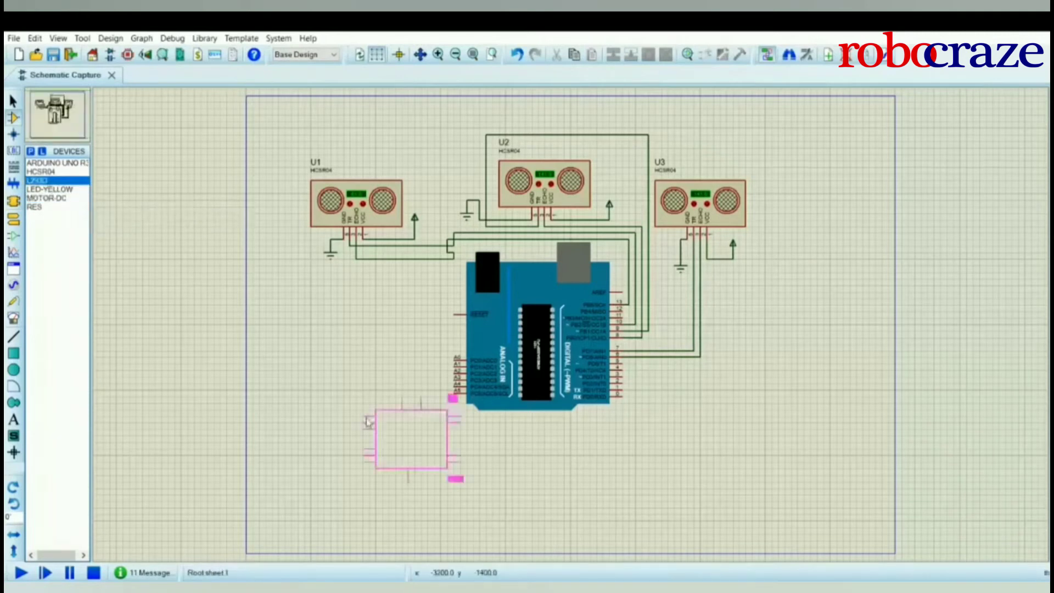
click(340, 438)
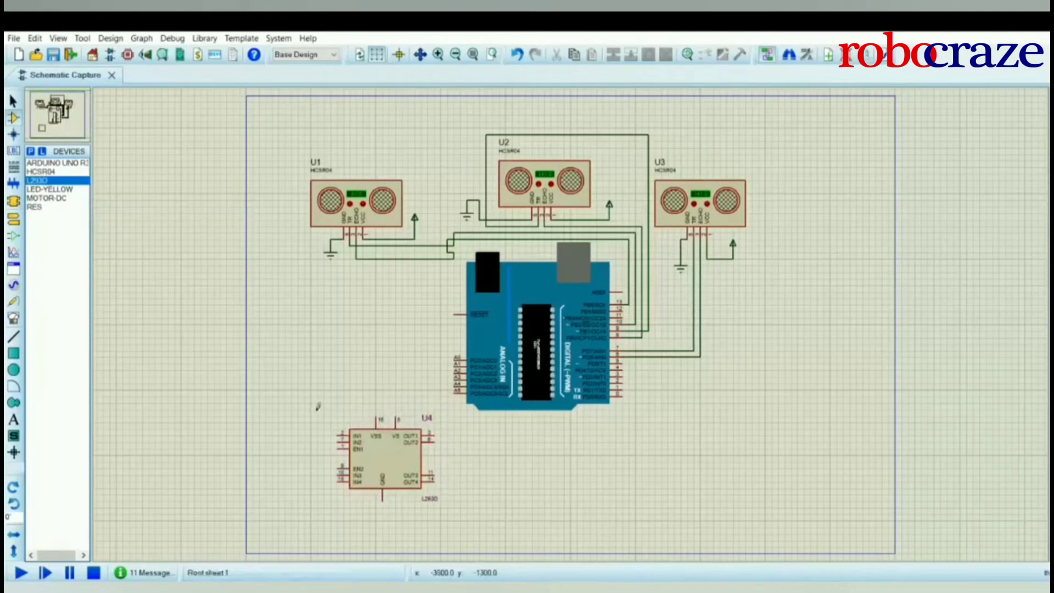
drag(310, 403, 467, 527)
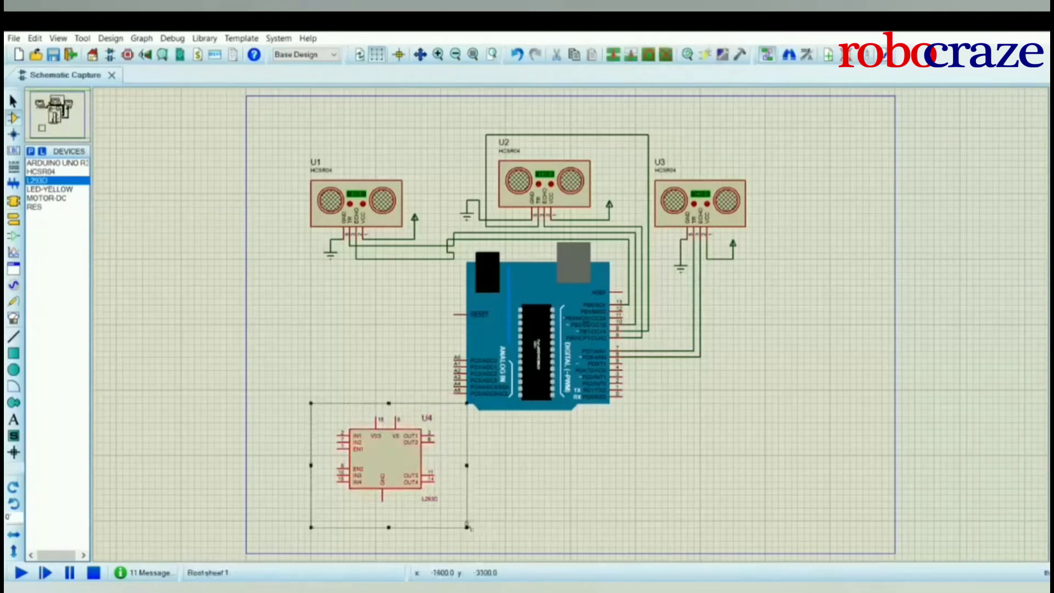
right_click(385, 476)
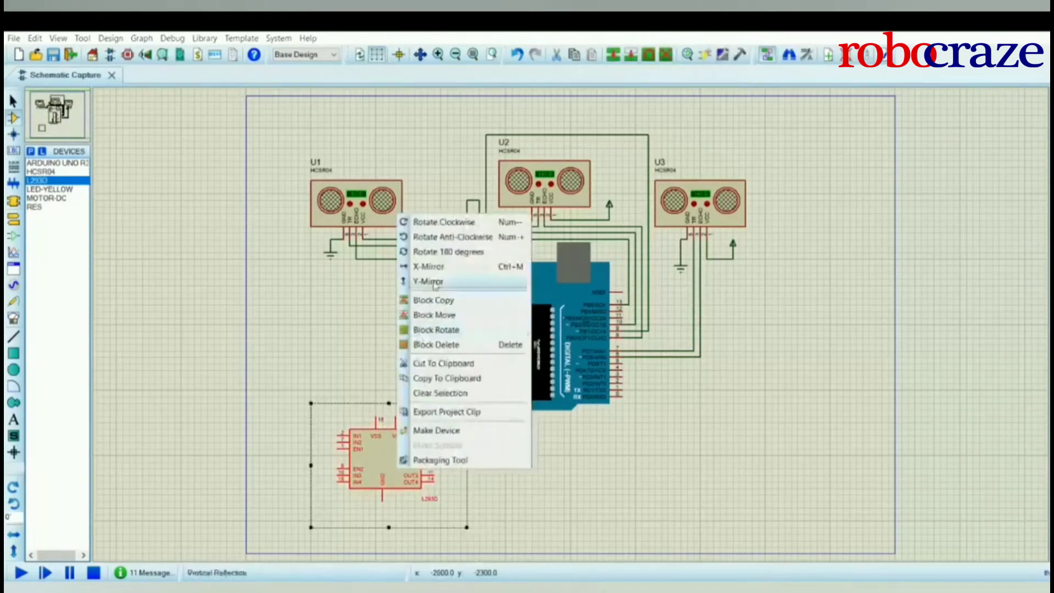
click(442, 253)
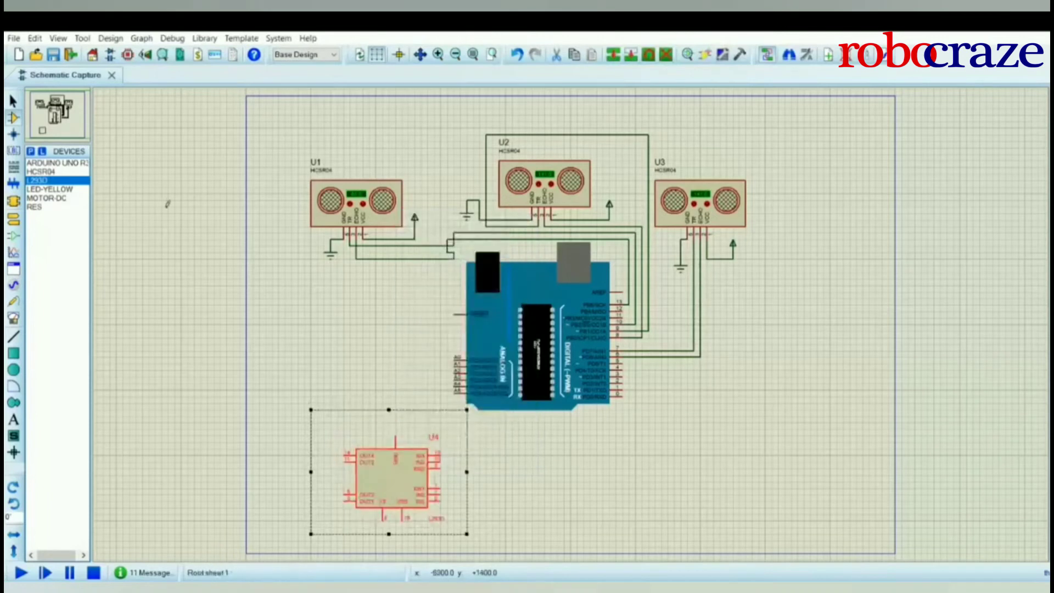
Place two DC motors, one above the other, left of U4.
click(58, 199)
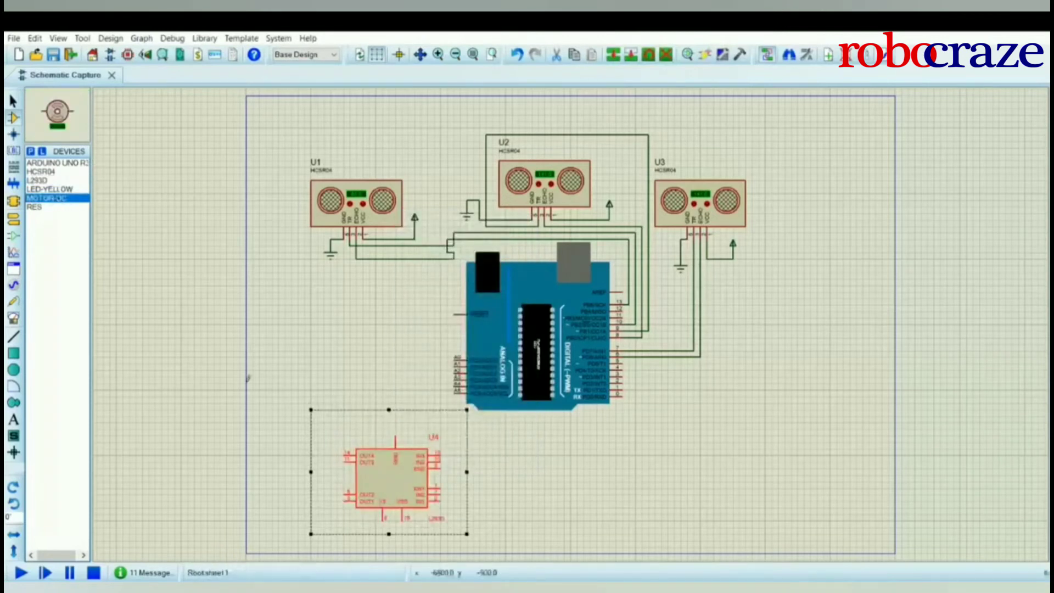
click(302, 452)
click(301, 454)
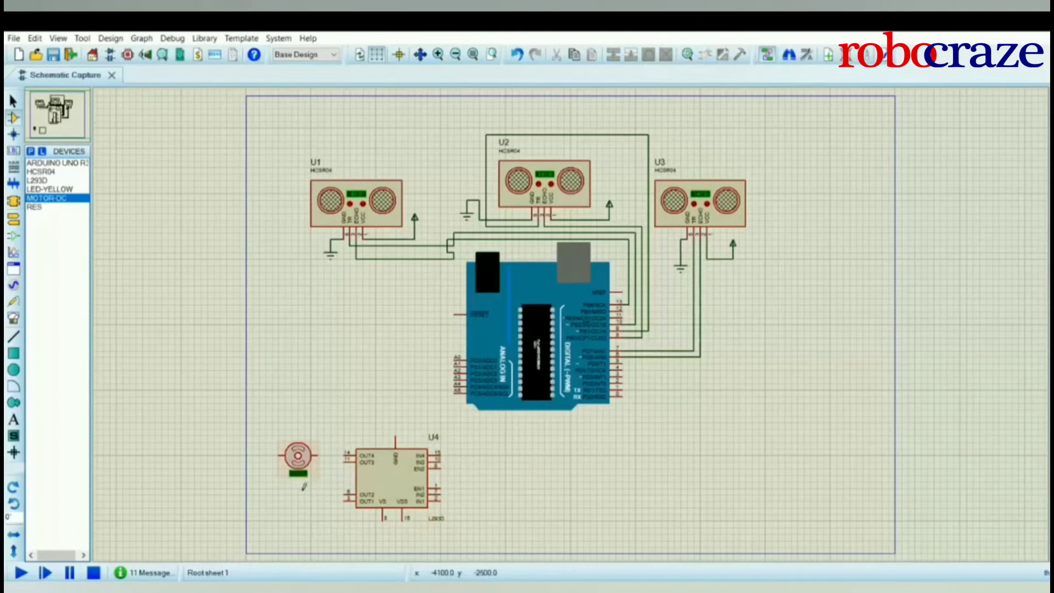
click(302, 499)
click(299, 499)
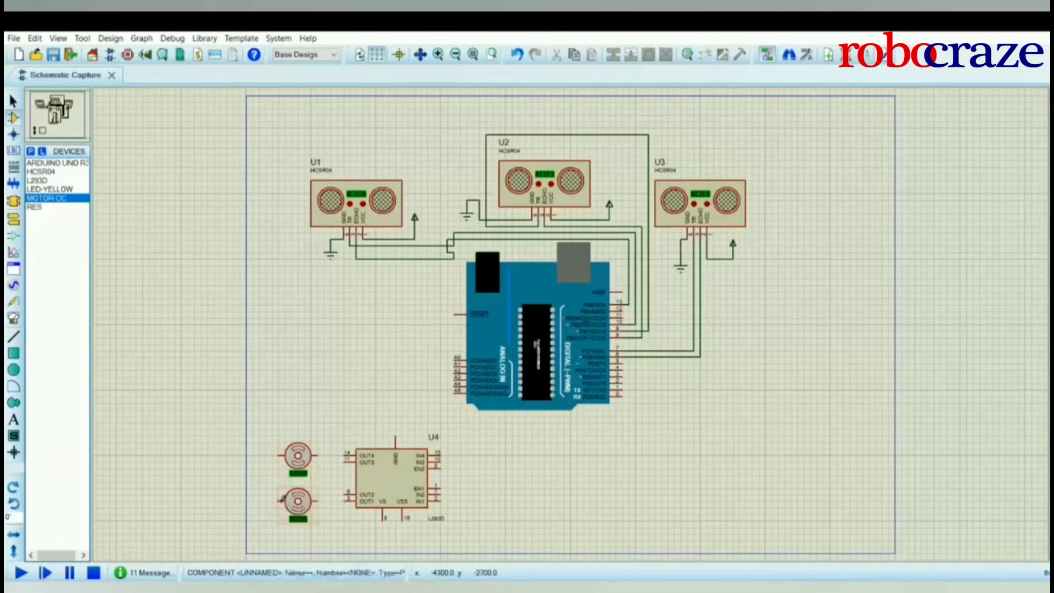
Wire the lower motor to U4's OUT1/OUT2 and the upper motor to OUT3/OUT4.
click(280, 499)
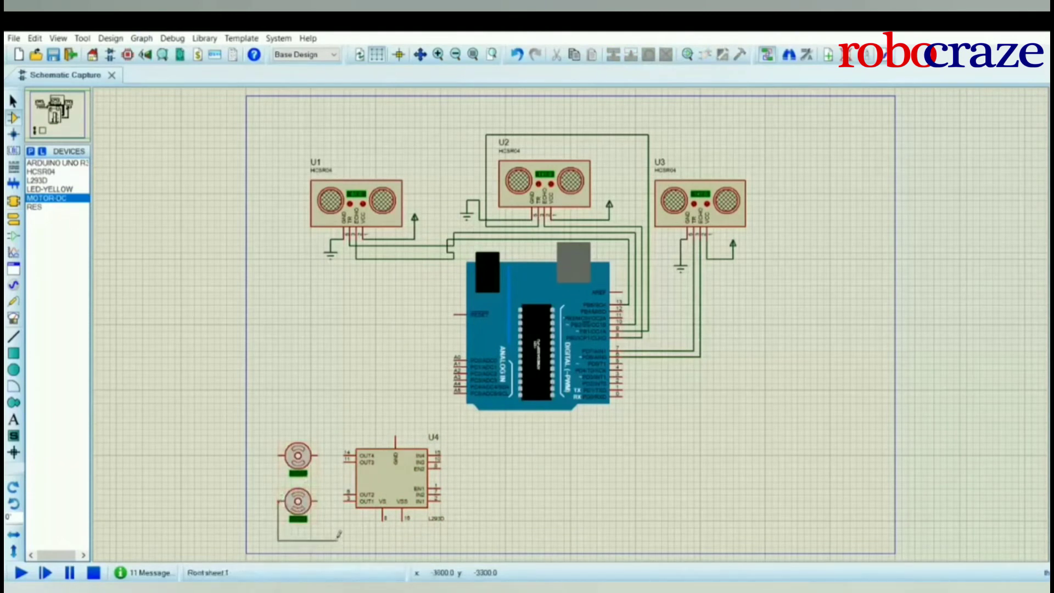
click(344, 500)
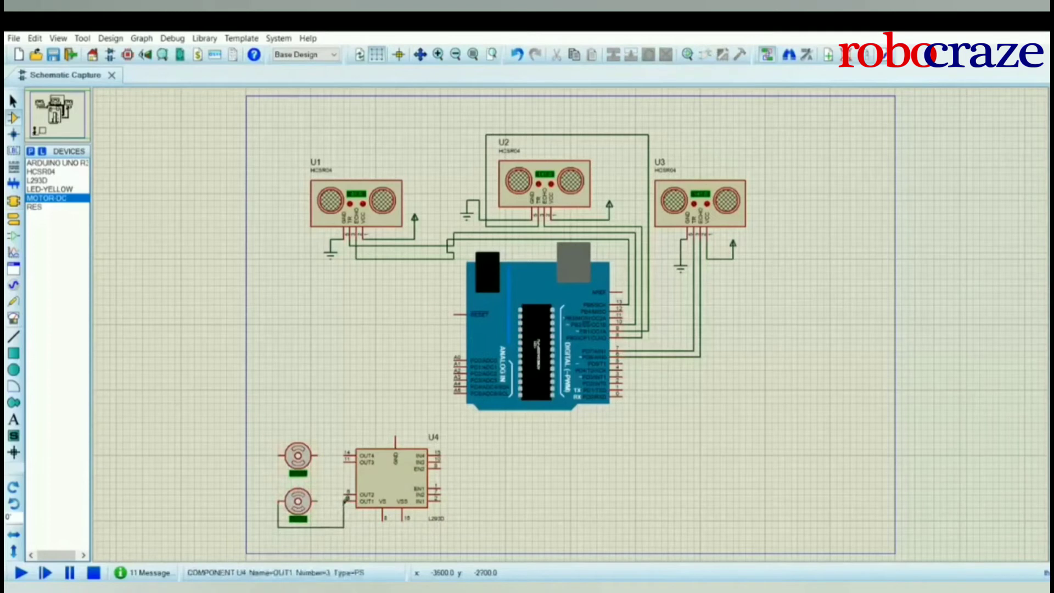
click(317, 500)
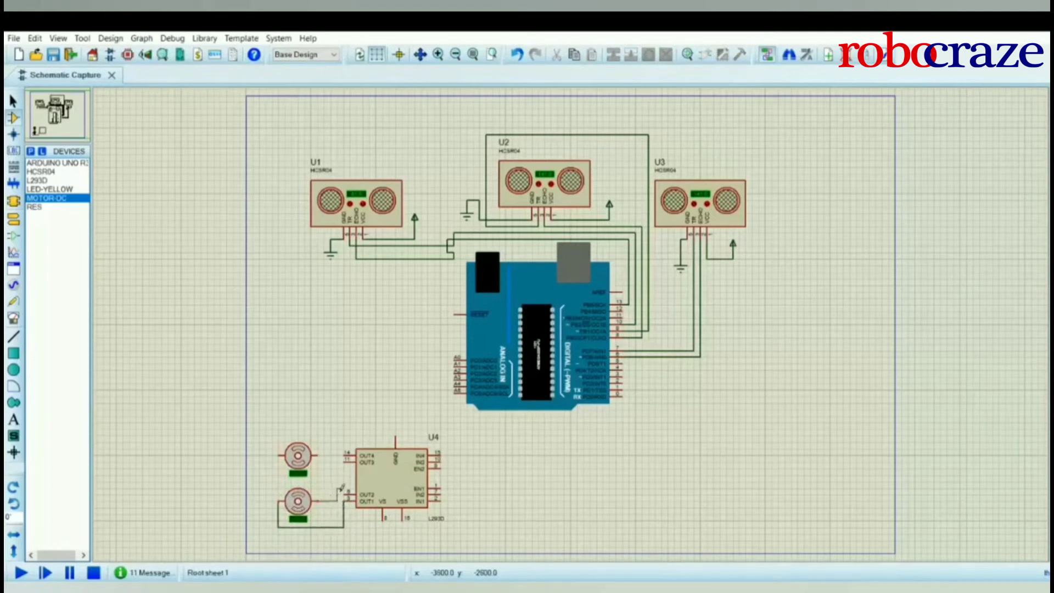
click(345, 492)
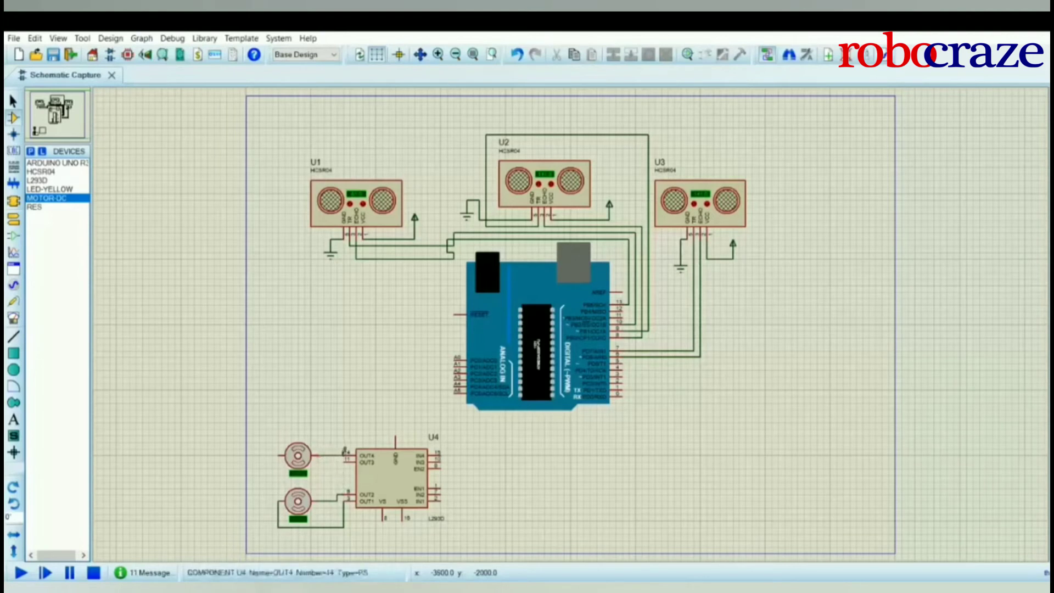
click(345, 455)
click(323, 455)
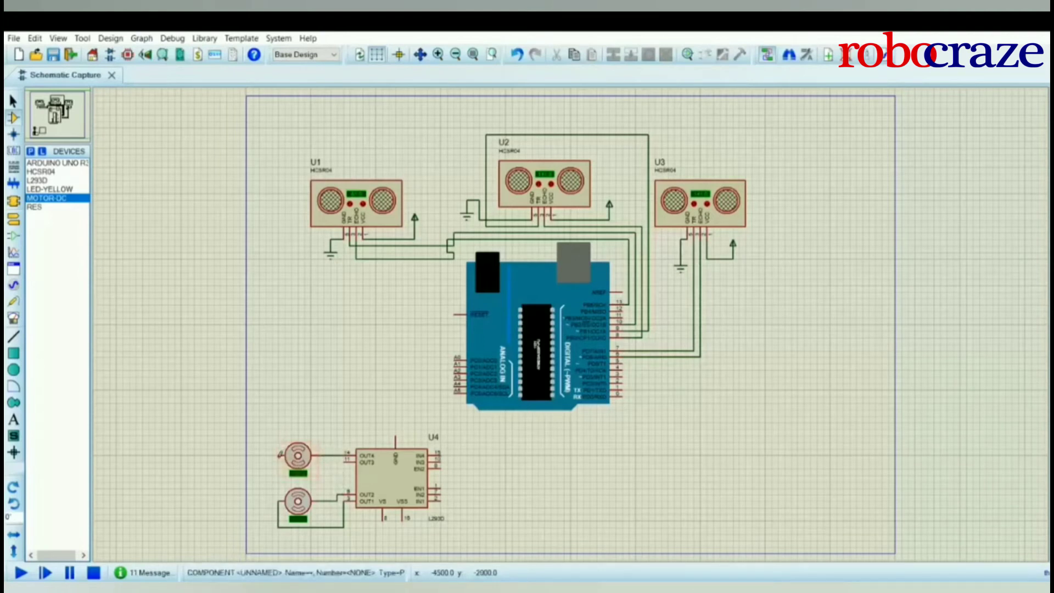
click(279, 455)
click(346, 461)
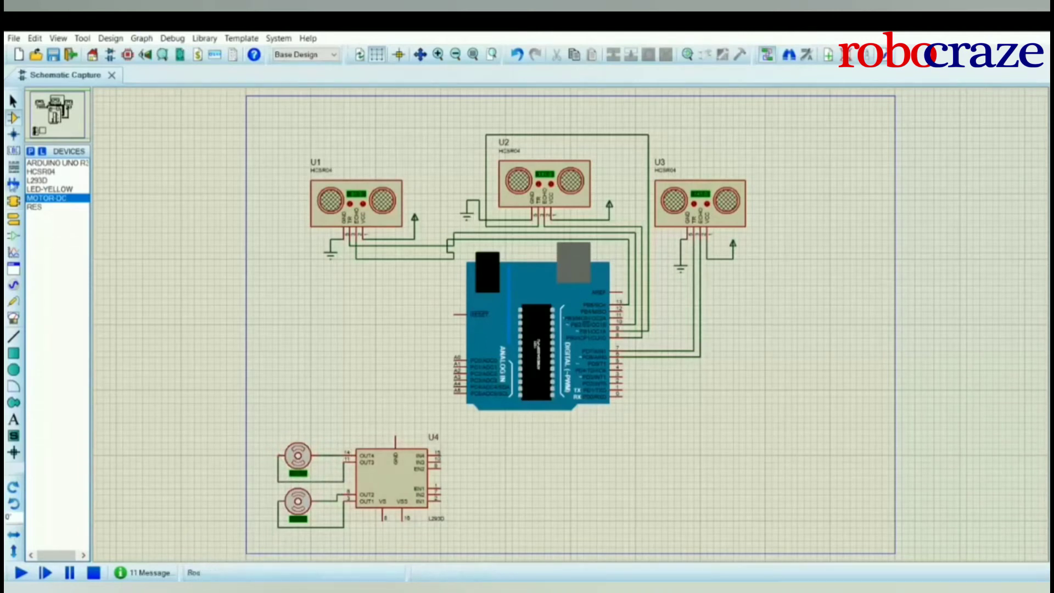
click(14, 219)
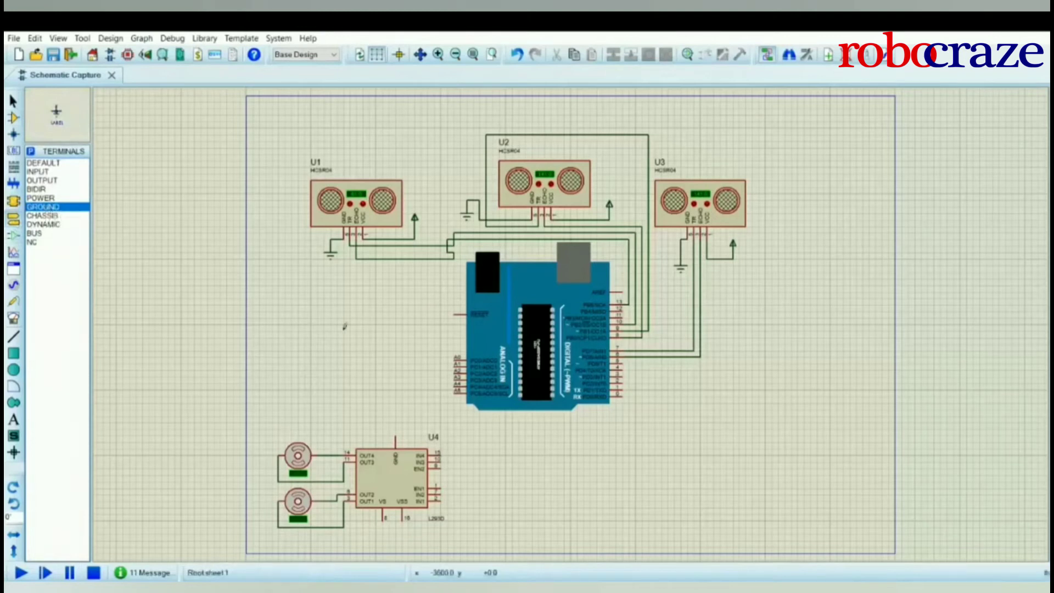
Ground U4's GND pin and wire its VSS pin to a power terminal below it.
click(395, 410)
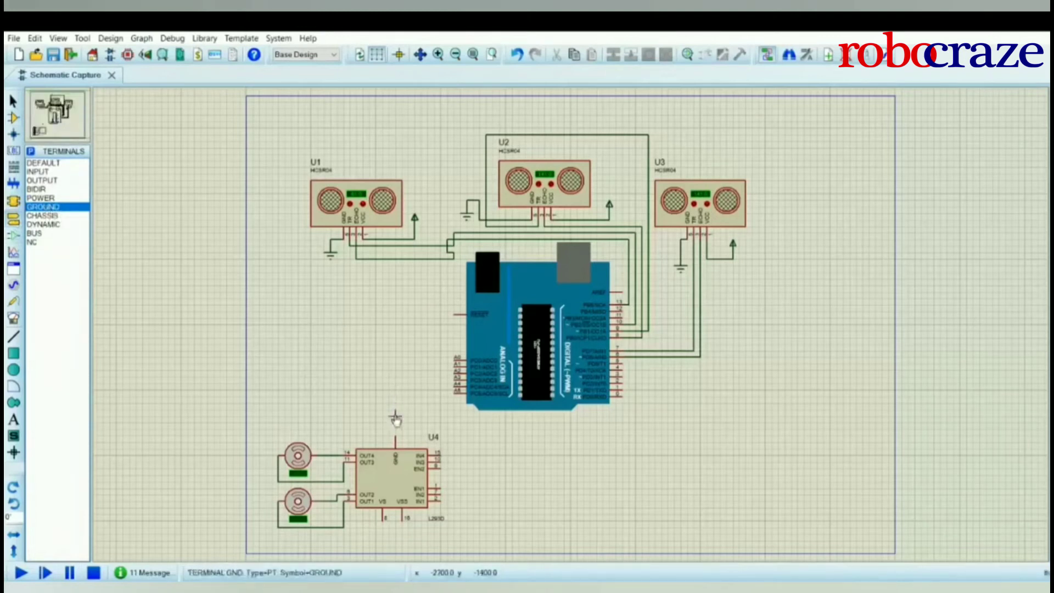
click(58, 198)
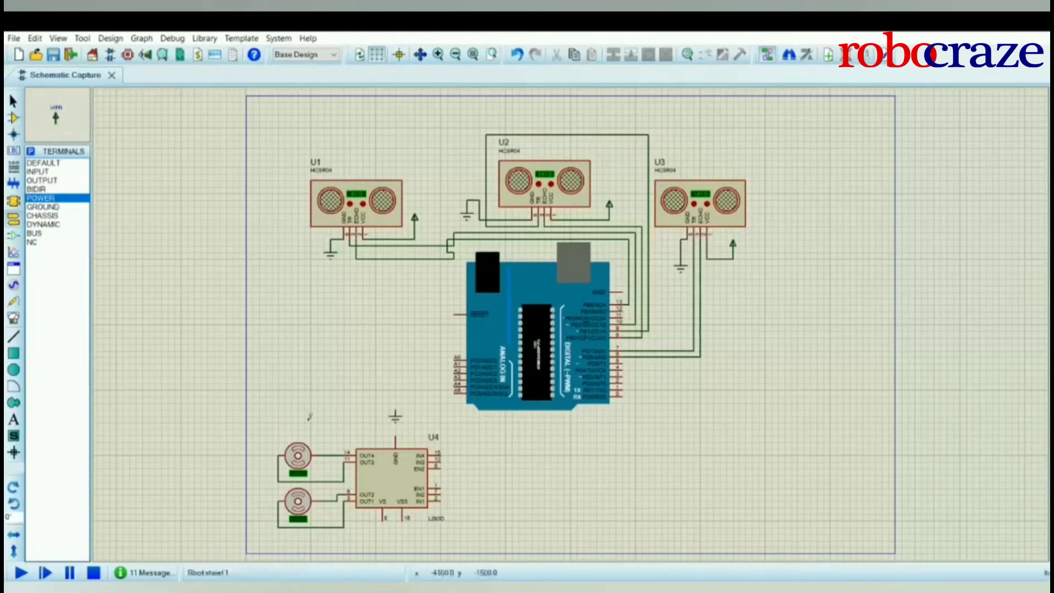
click(395, 543)
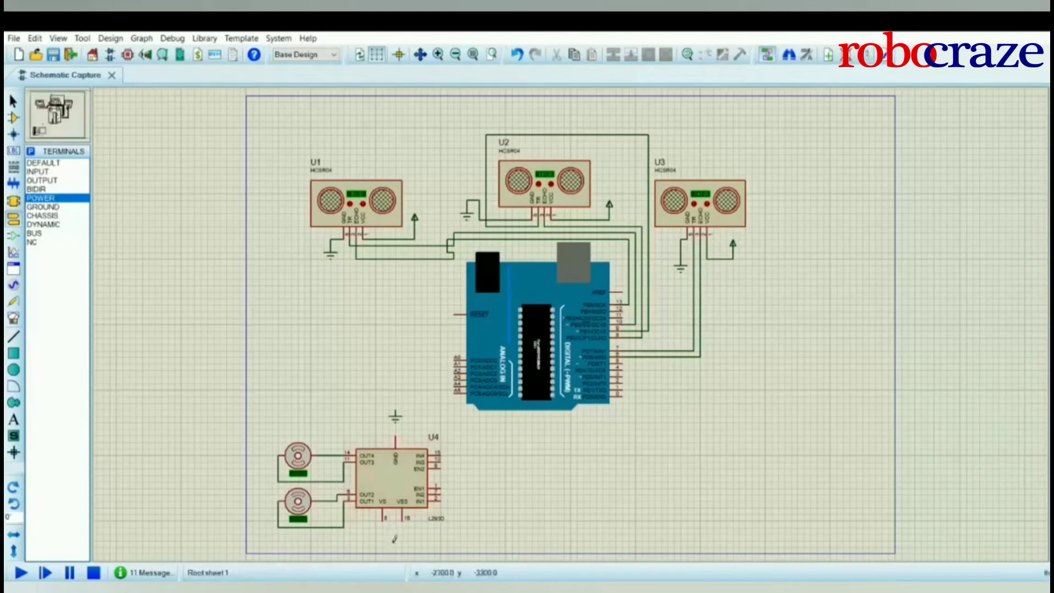
click(396, 434)
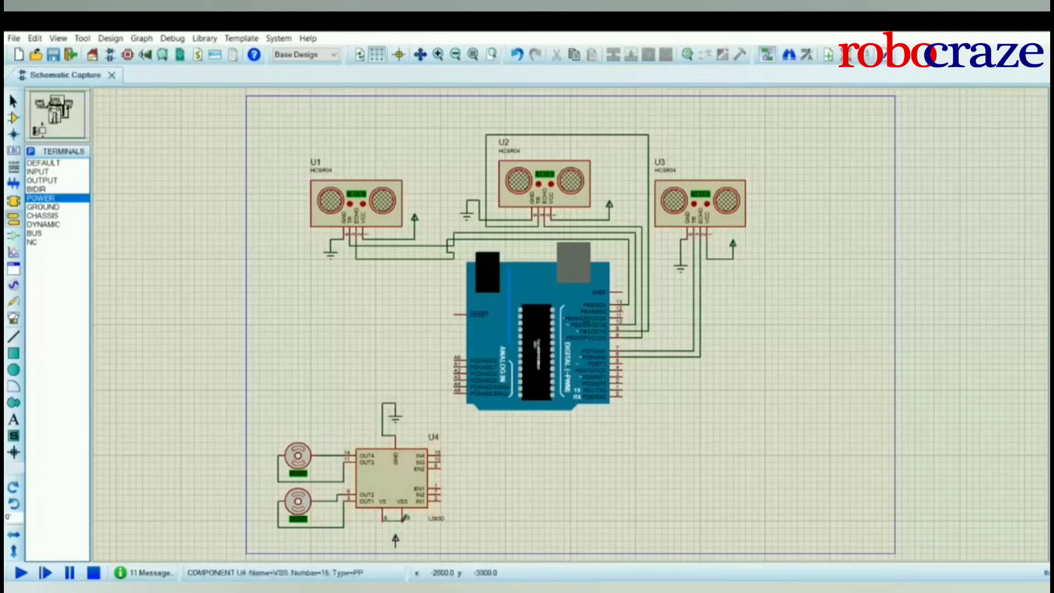
click(404, 517)
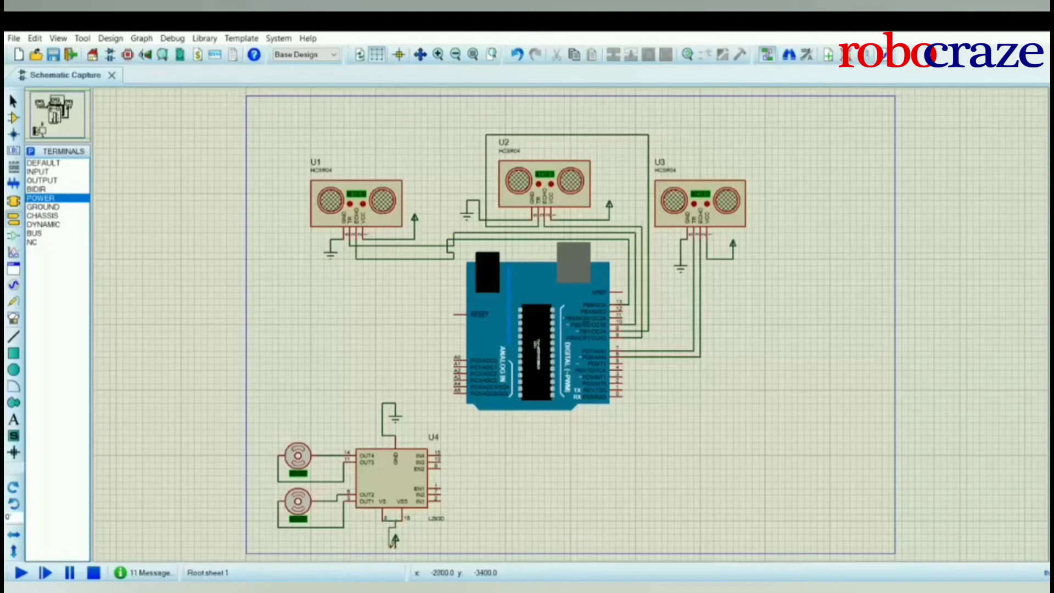
click(393, 538)
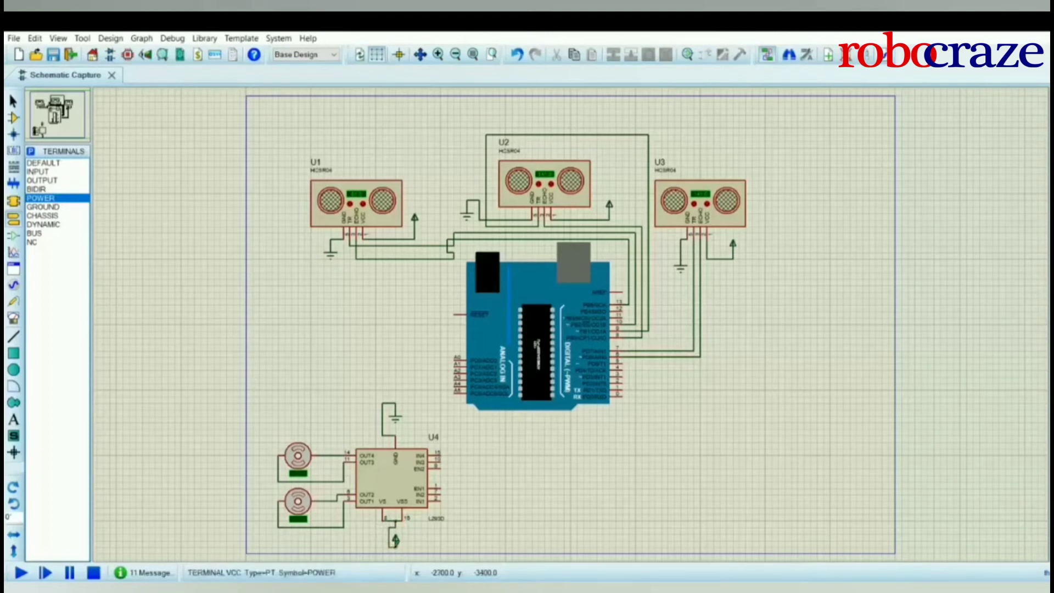
Link U4's IN4 to IN1 and IN2 to EN1, then begin routing IN4 to the Arduino.
click(442, 455)
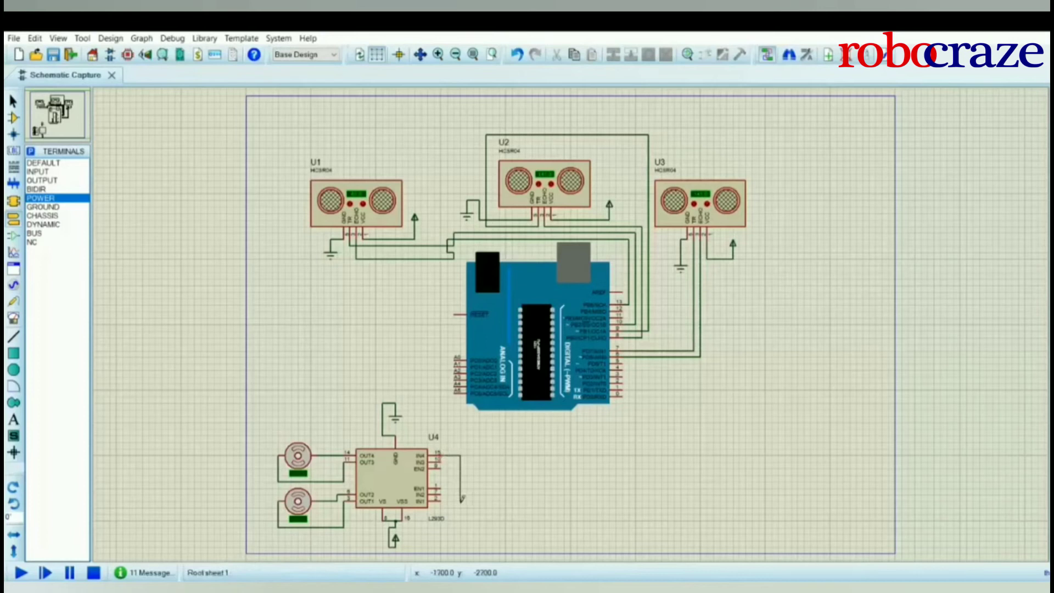
click(441, 500)
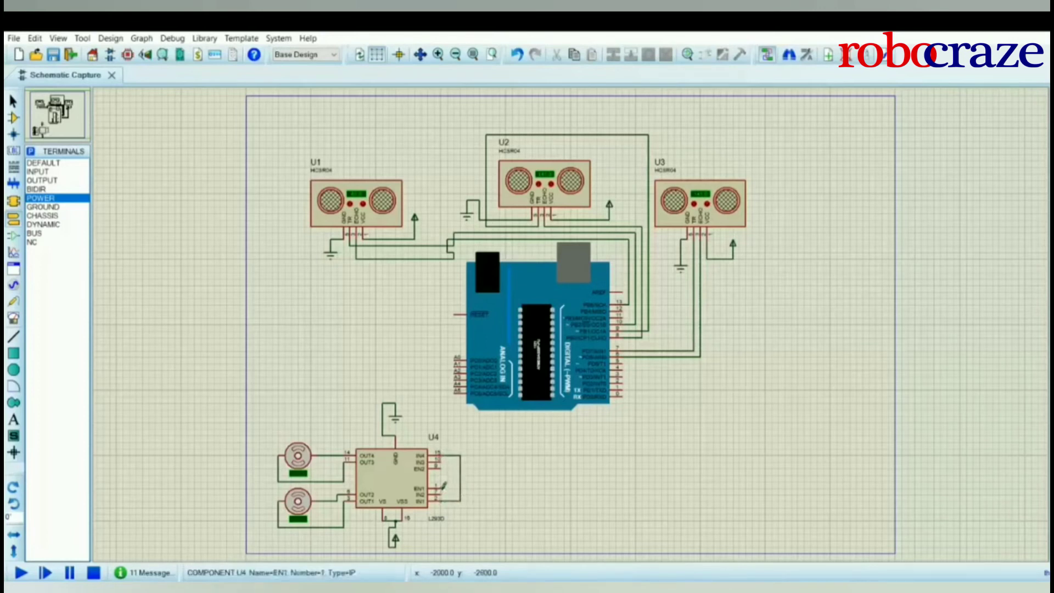
click(440, 496)
click(441, 486)
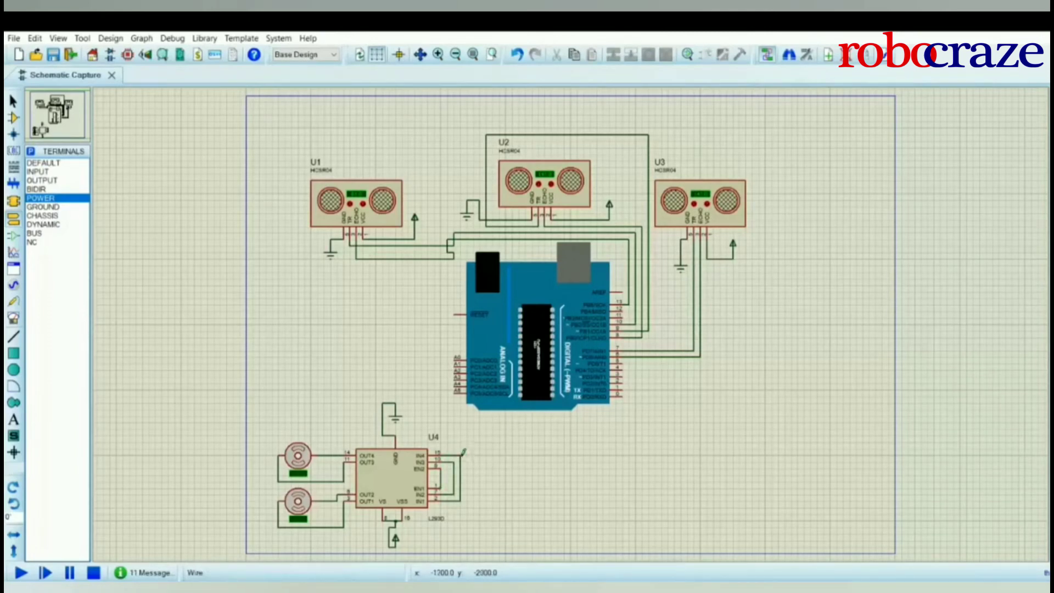
click(462, 452)
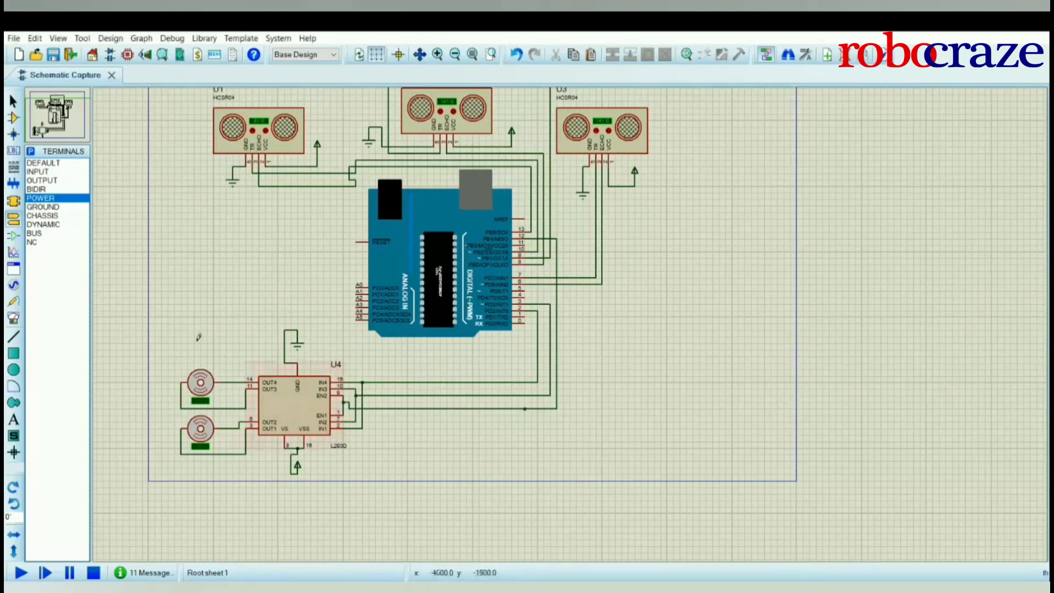
Copy the U4 driver block with its two motors and paste it to the right as U5.
drag(132, 303, 396, 506)
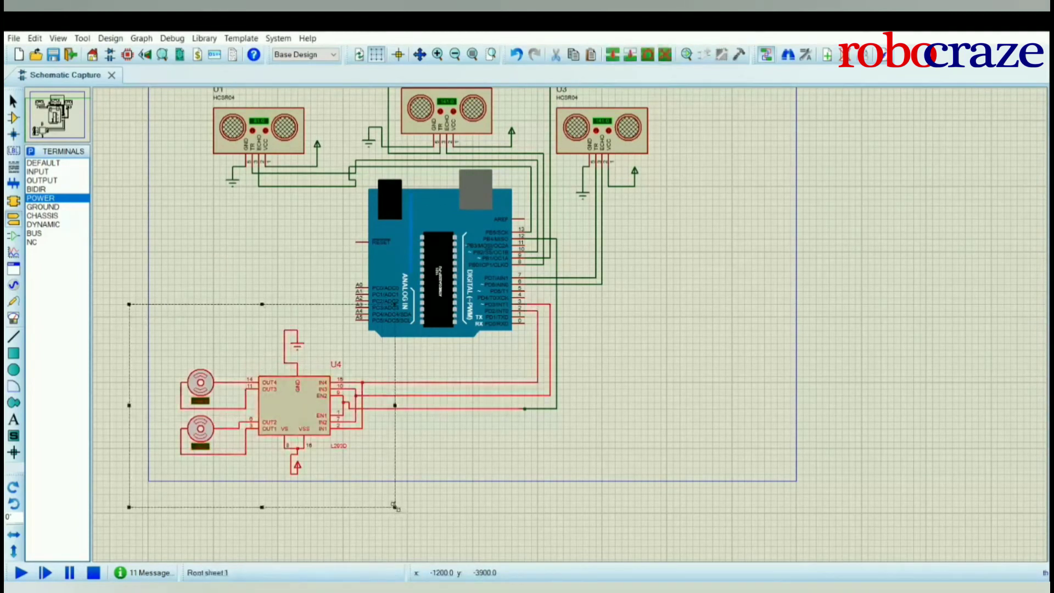
right_click(289, 395)
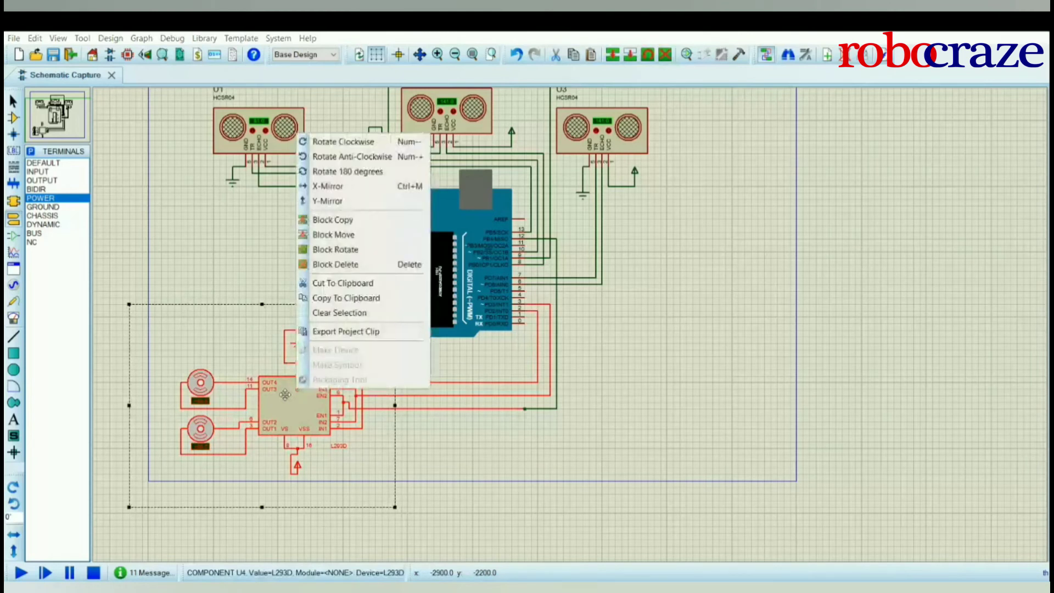
click(353, 298)
click(629, 359)
right_click(629, 359)
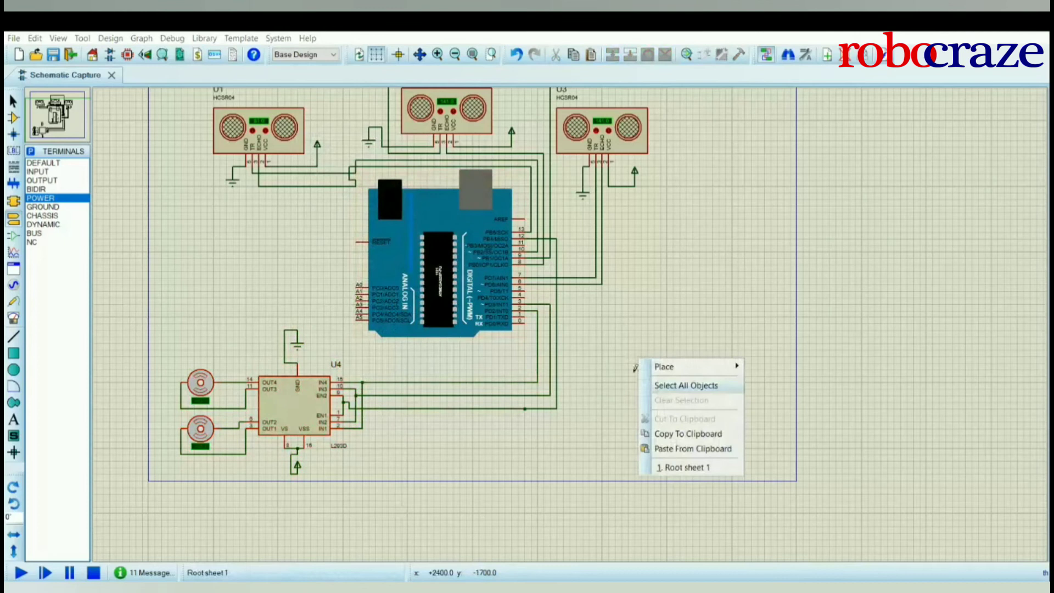
click(658, 447)
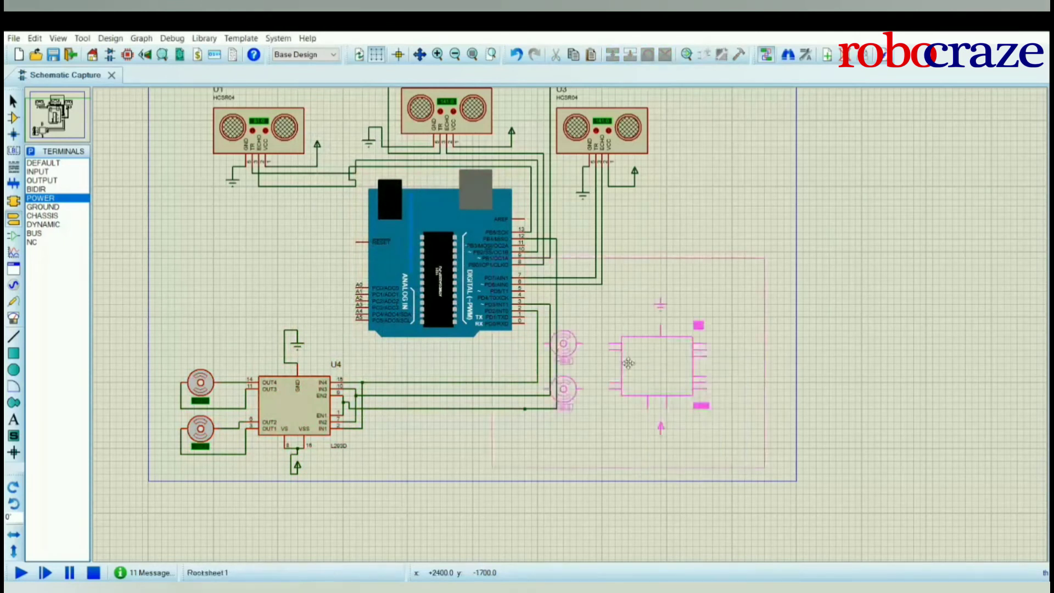
click(692, 375)
X-mirror the whole U5 block so its motors sit on the right.
drag(582, 304, 842, 507)
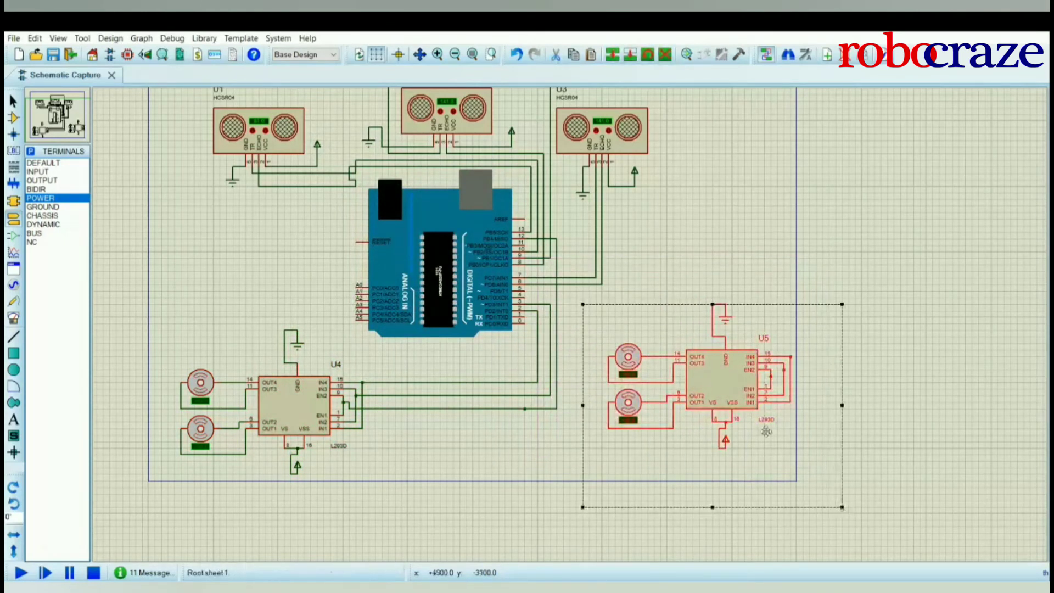
right_click(712, 384)
click(763, 176)
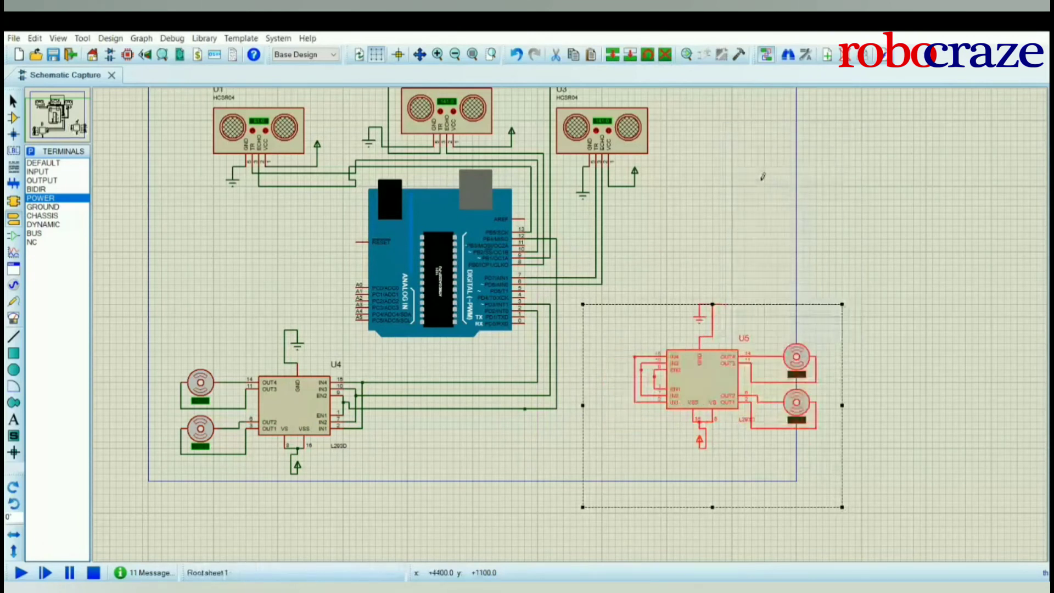
Wire U5 to Arduino PD4 and PD5, and tie EN2 into the existing enable wire.
click(716, 197)
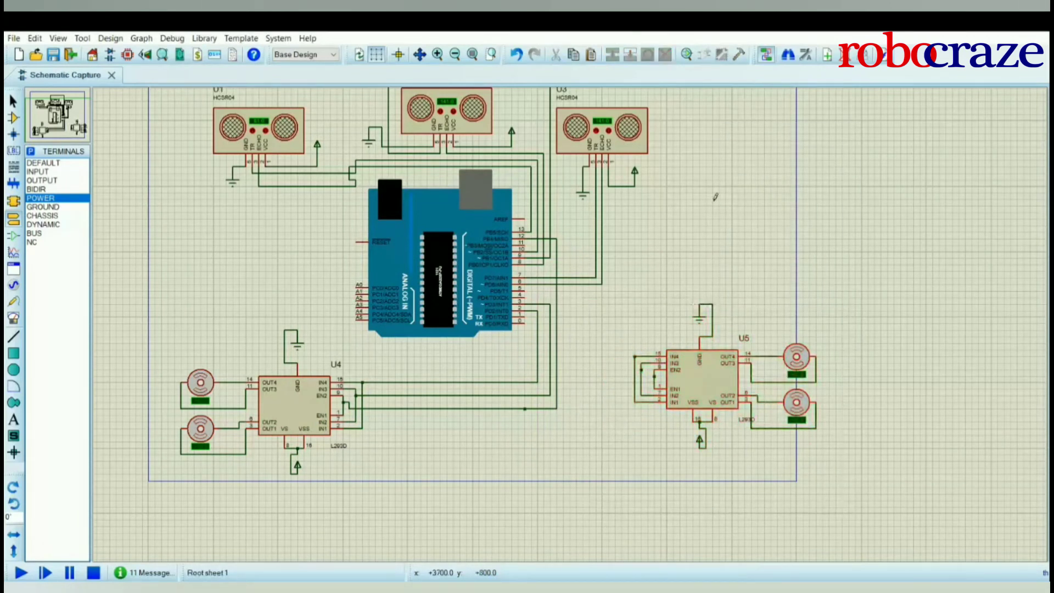
click(635, 367)
click(526, 295)
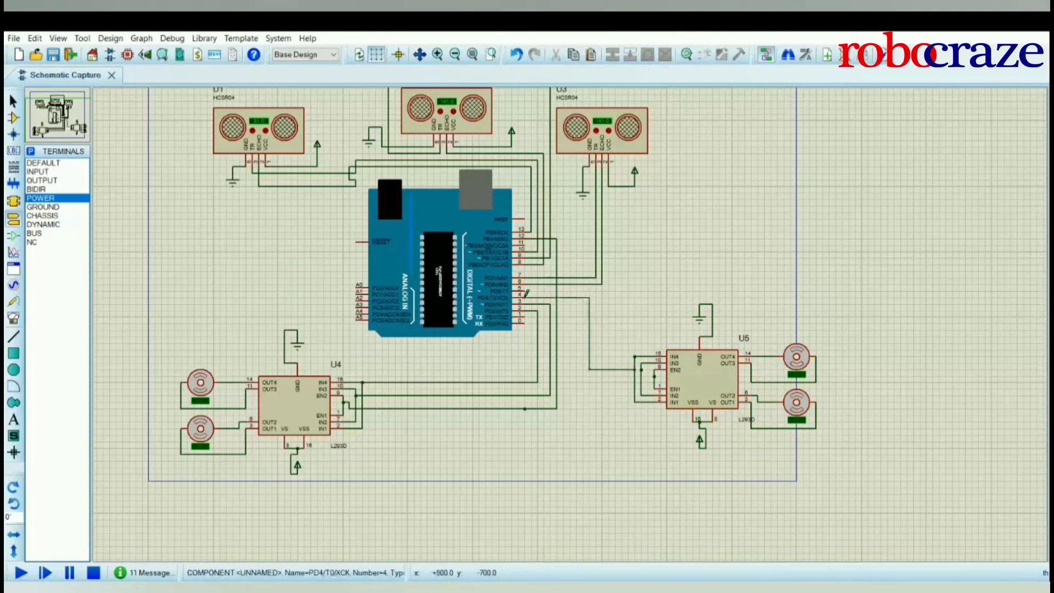
click(646, 381)
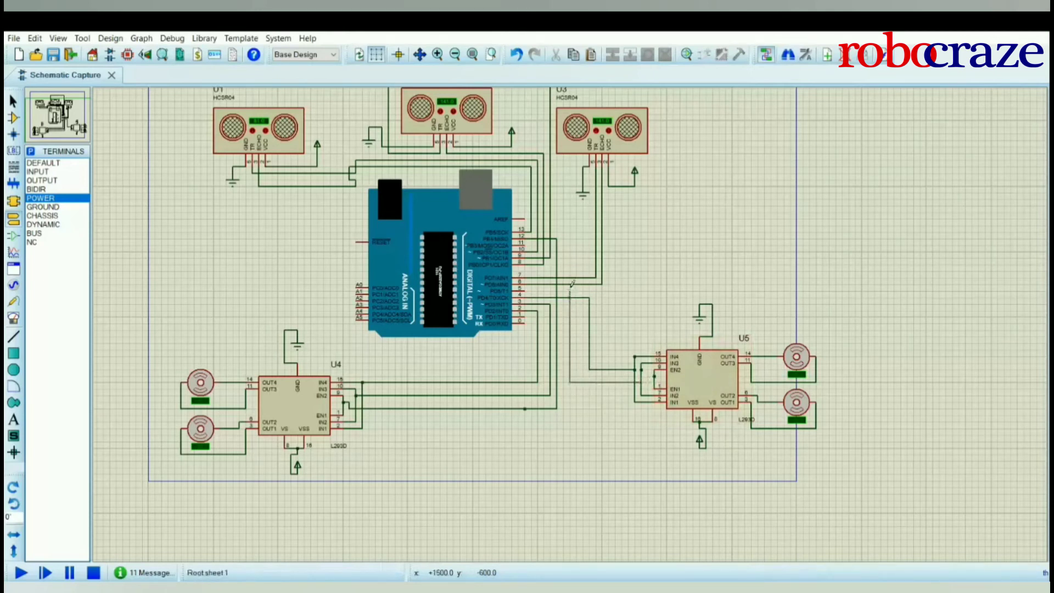
click(519, 292)
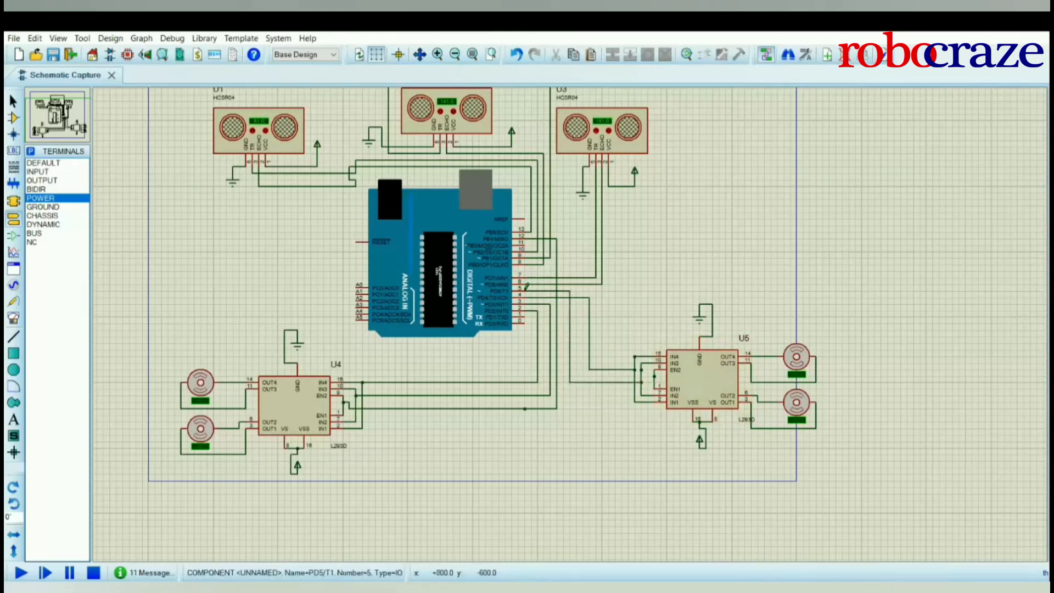
click(657, 377)
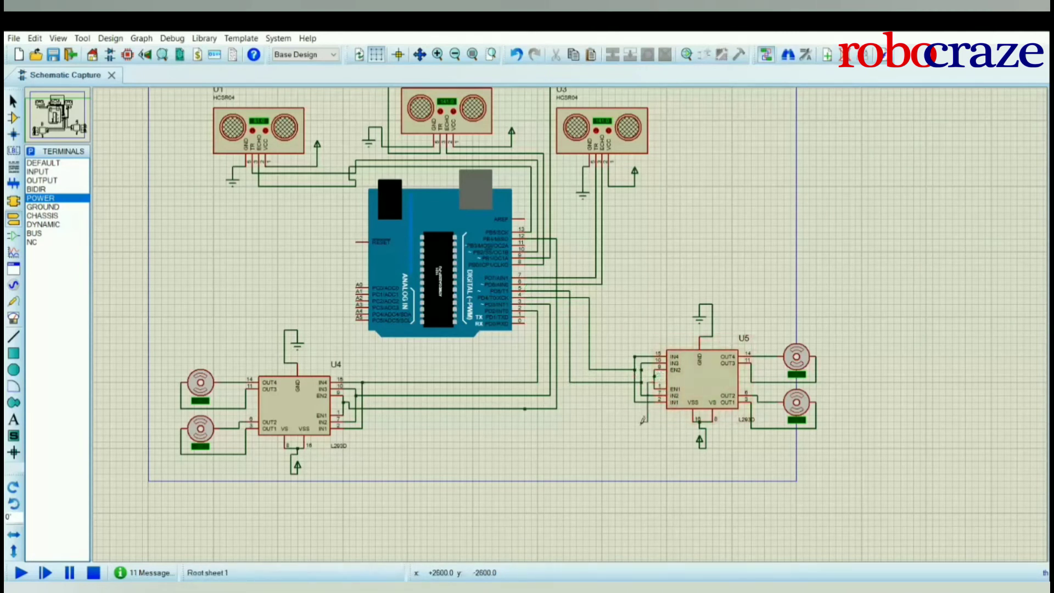
click(545, 408)
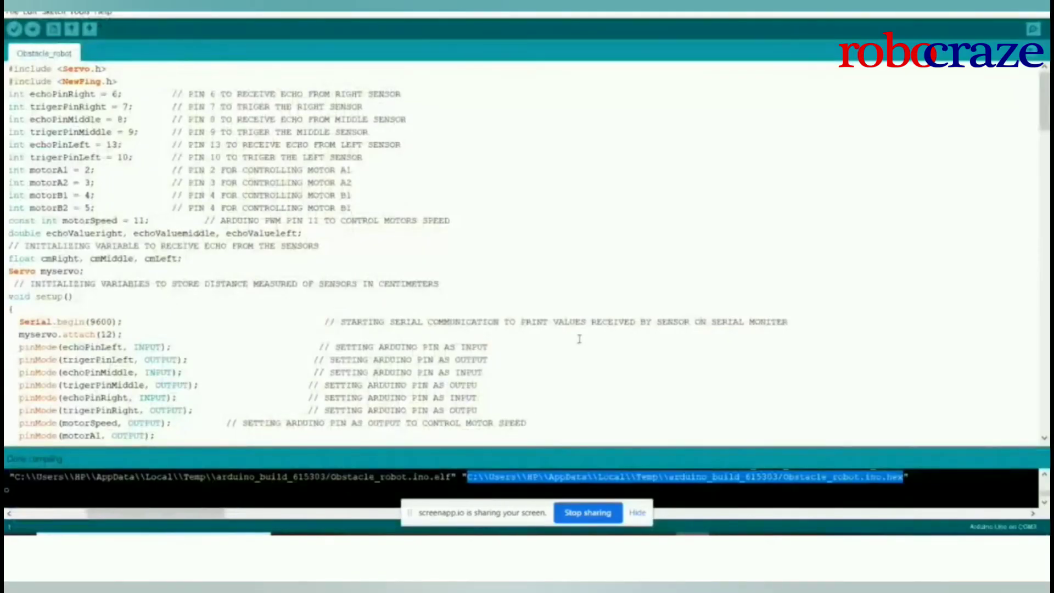
Select the Obstacle_robot.ino.hex file path in the Arduino IDE compile output.
drag(1046, 96, 1046, 148)
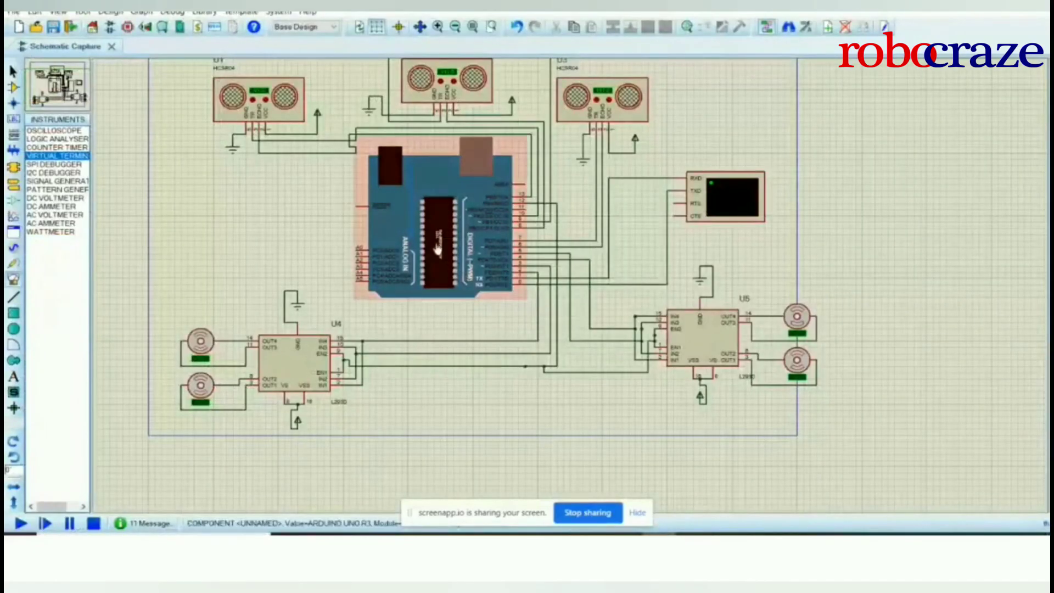
Replace the Arduino Uno's Program File with the pasted Obstacle_robot.ino.hex path and confirm.
right_click(437, 248)
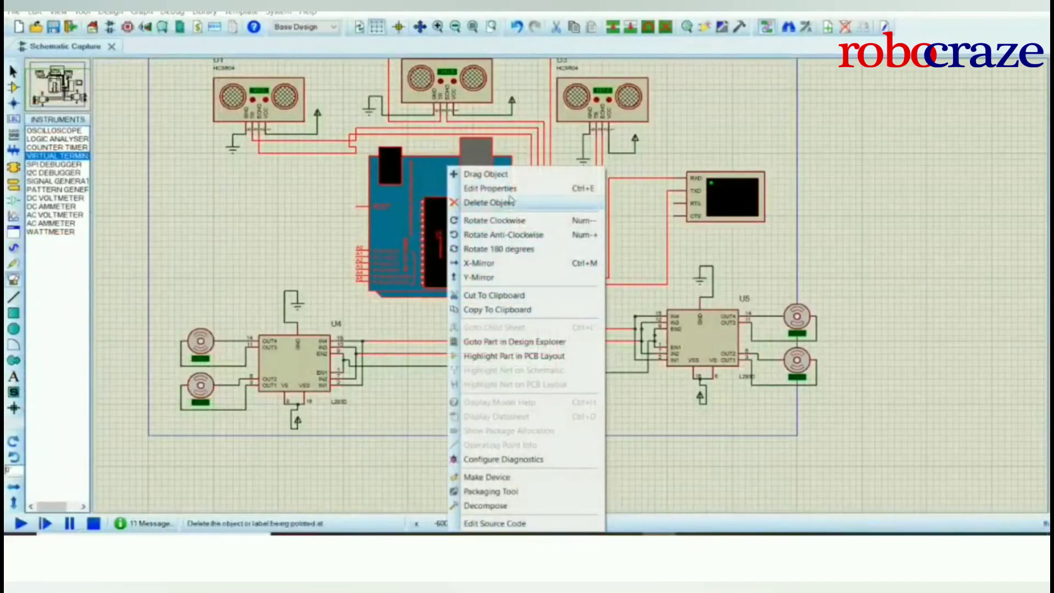
click(508, 189)
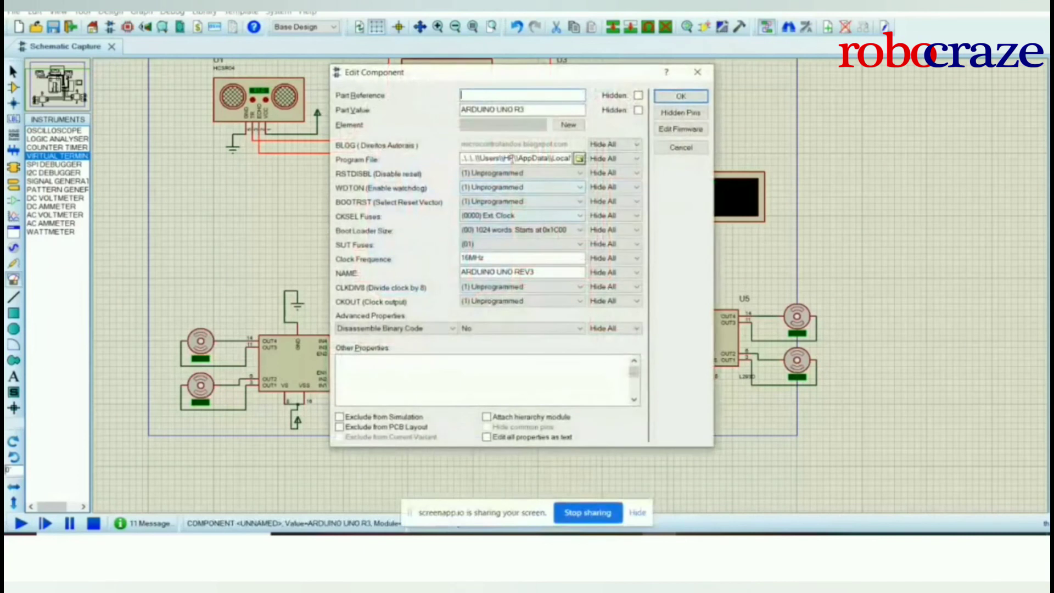
click(512, 159)
drag(465, 158, 571, 159)
key(BackSpace)
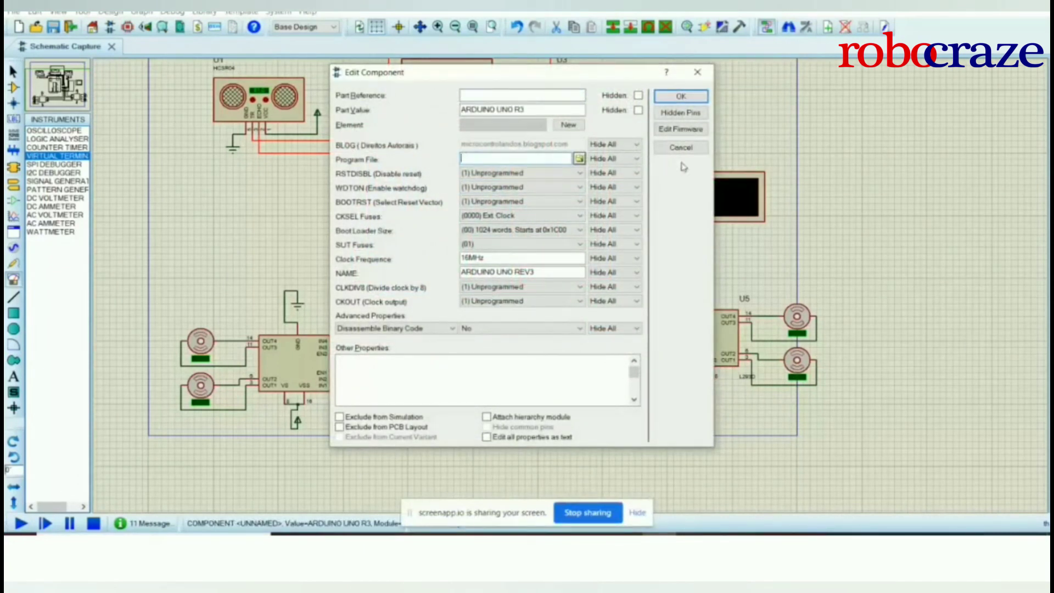
key(ctrl+v)
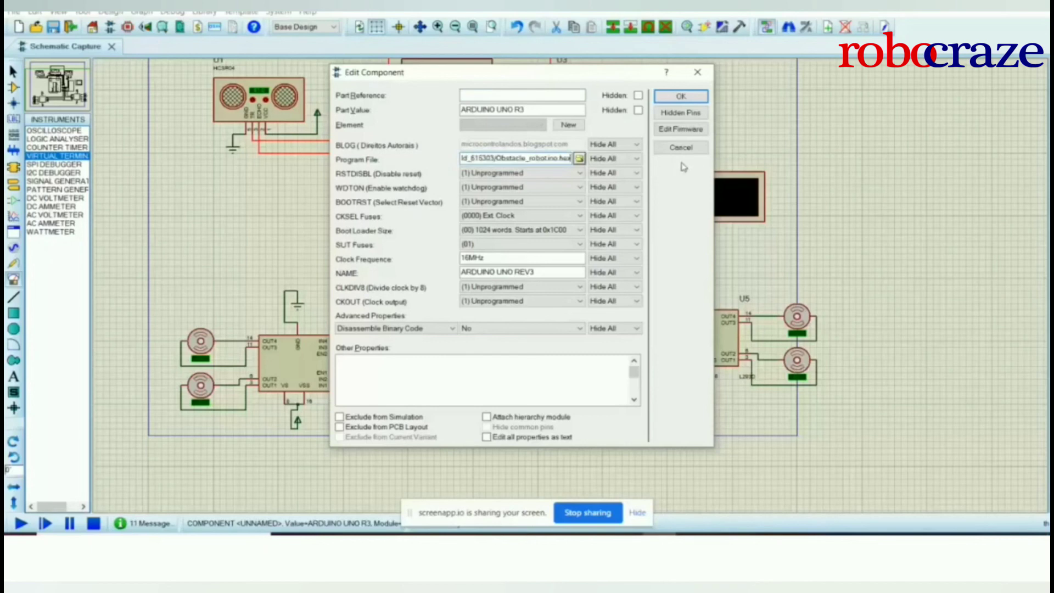
click(691, 98)
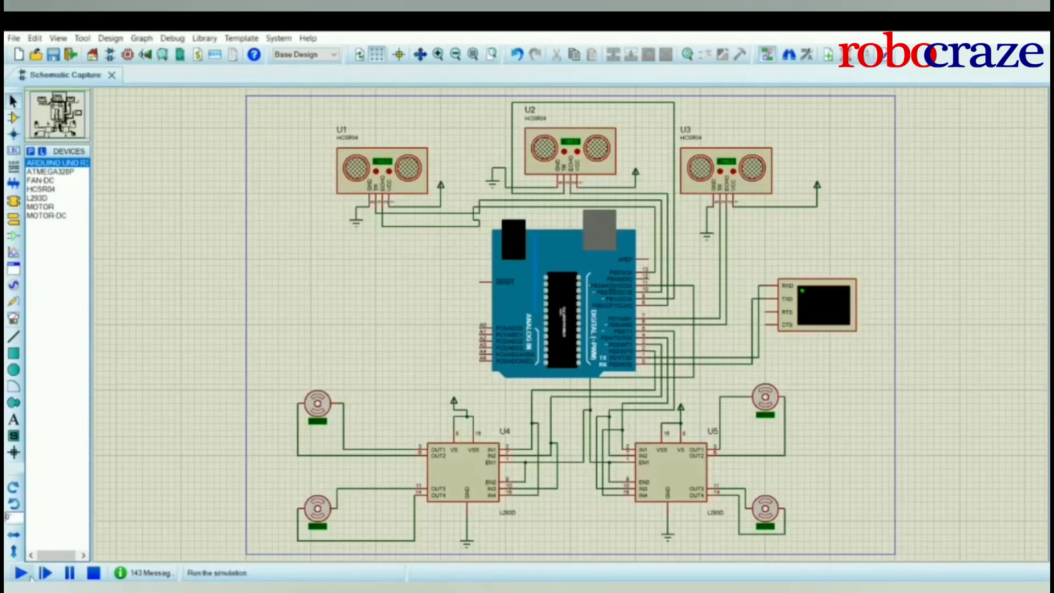
Start the simulation; the terminal shows distances 5.13, 14.64, 13.22 and MOVE FORWARD.
click(29, 575)
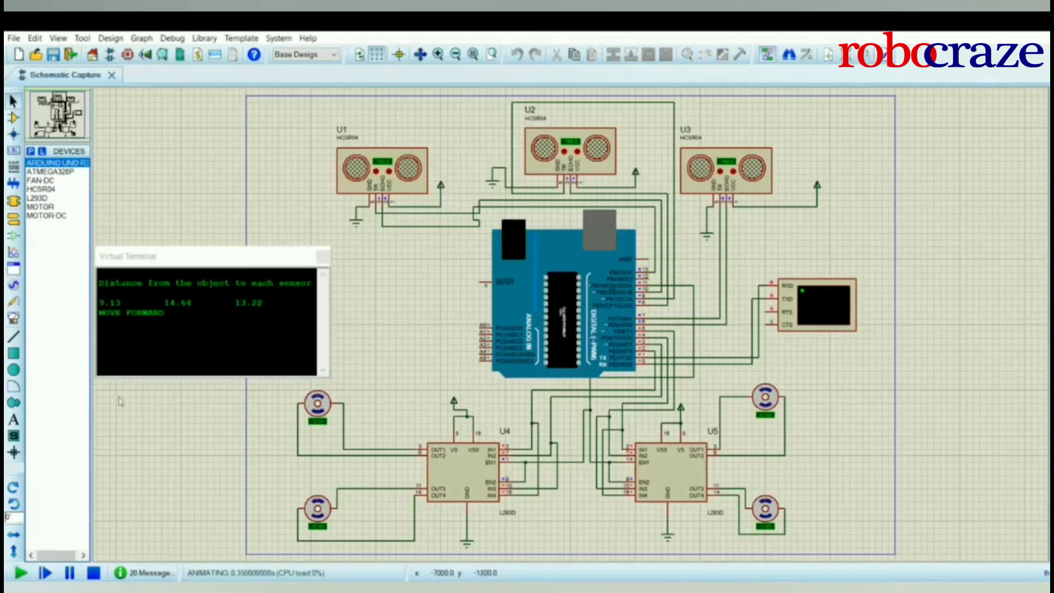